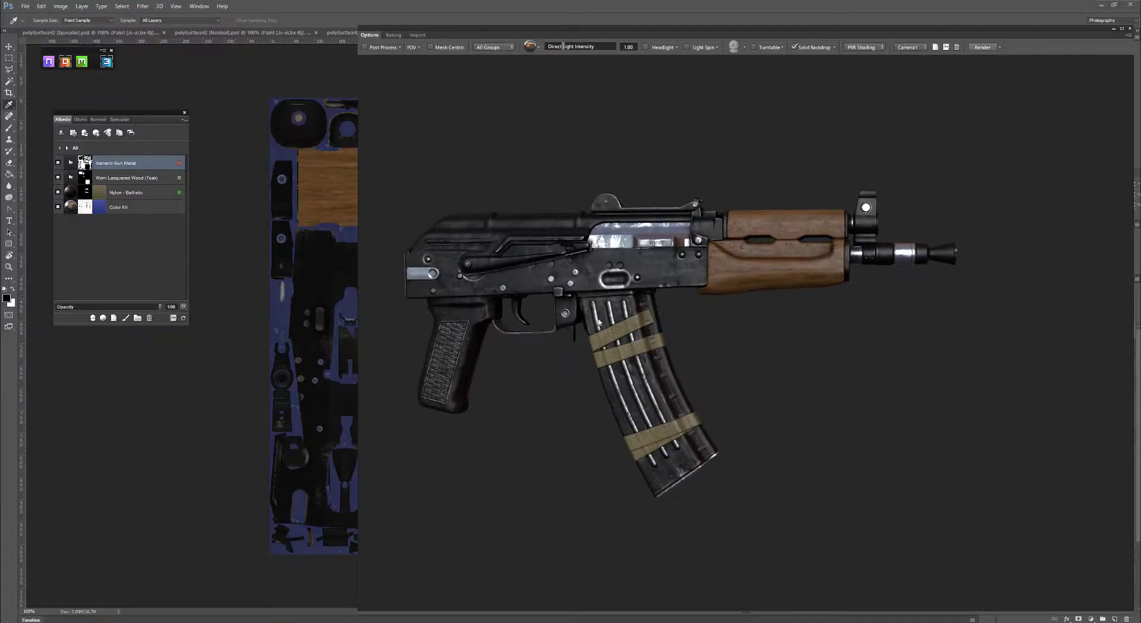
Close the 3D preview and place decal.jpg from the Inputs folder into the albedo document
{"action": "double_click", "coordinate": [646, 33]}
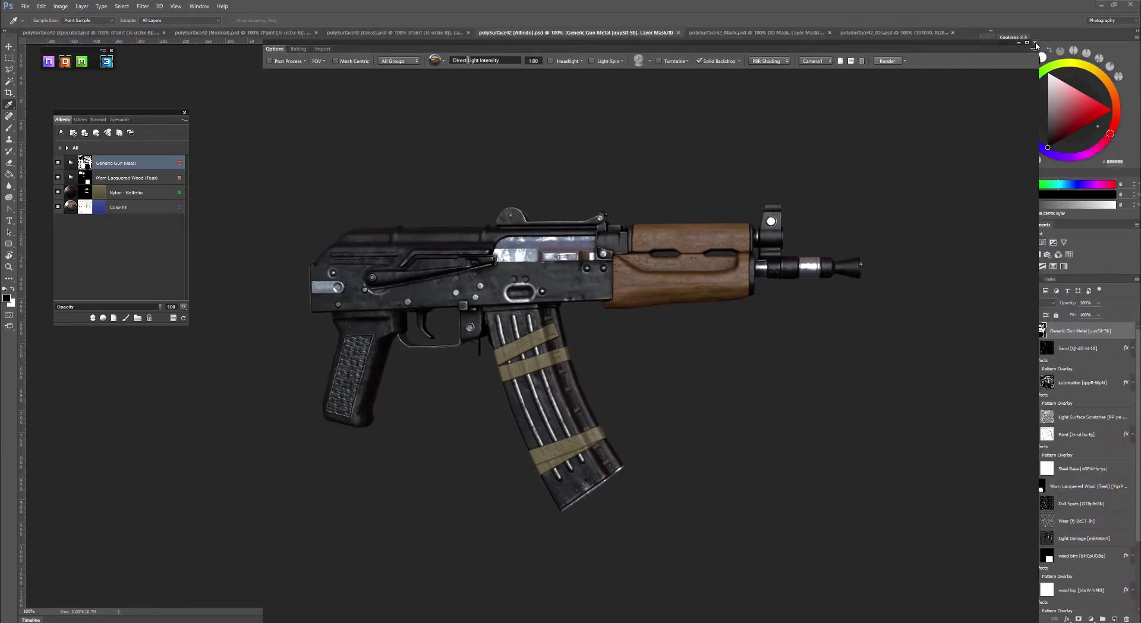
{"action": "left_click", "coordinate": [1036, 45]}
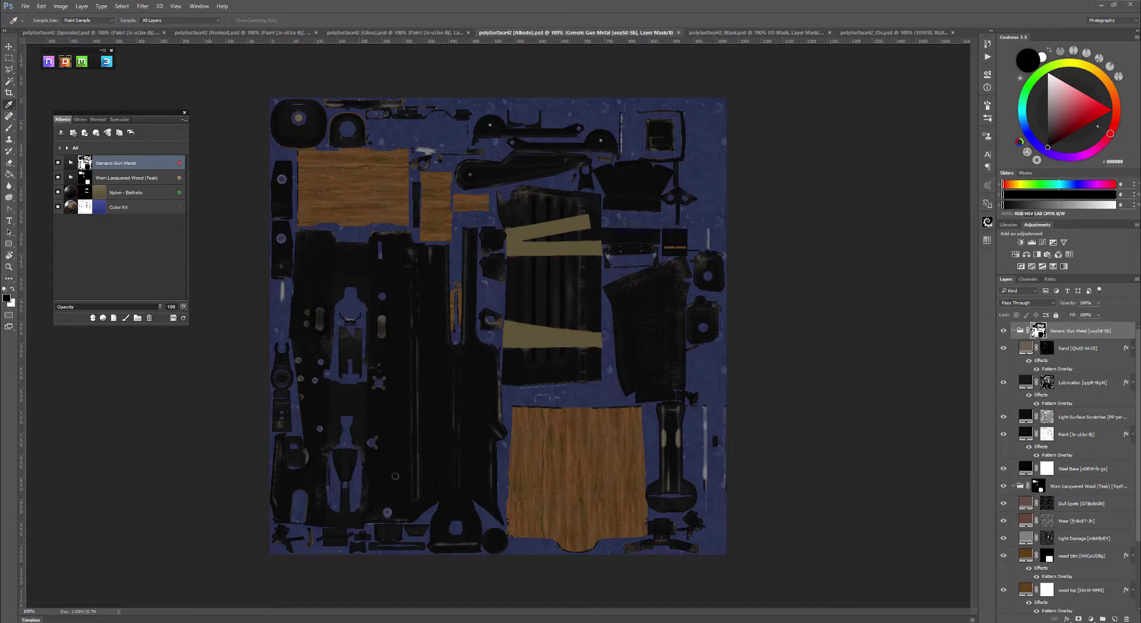
{"action": "left_click_drag", "start_coordinate": [1140, 35], "coordinate": [797, 121]}
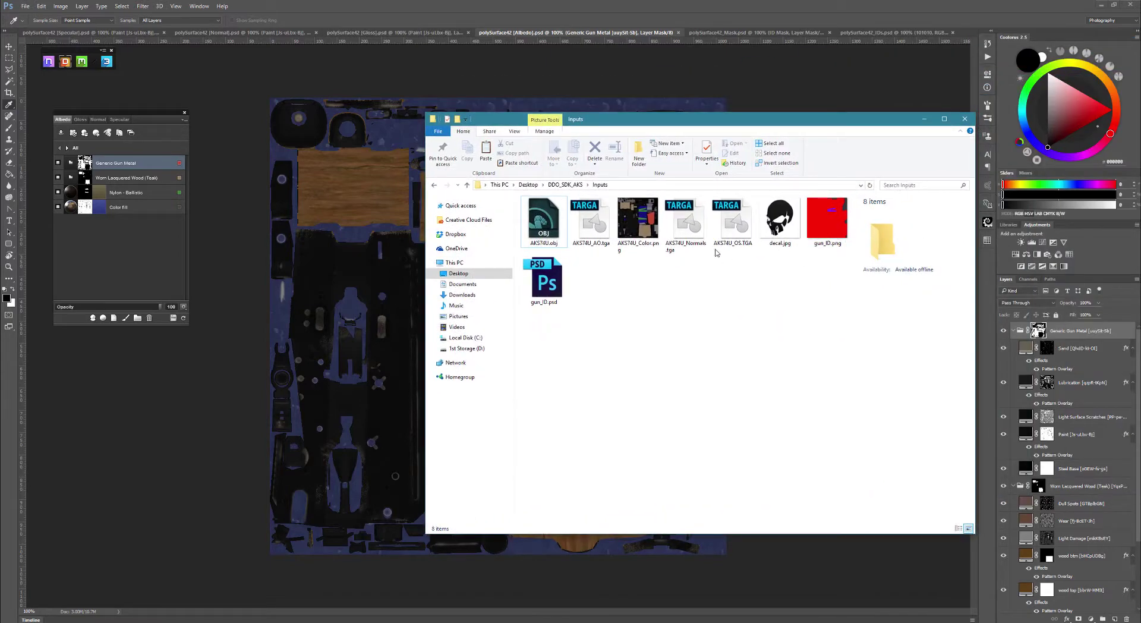
{"action": "left_click", "coordinate": [779, 225]}
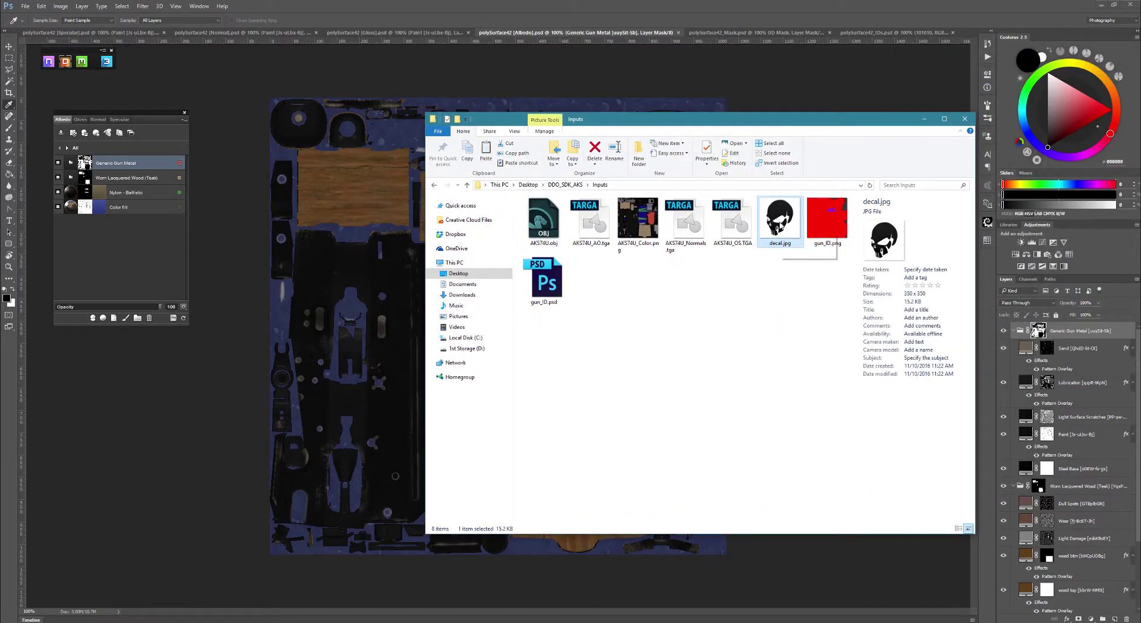
{"action": "left_click_drag", "start_coordinate": [780, 225], "coordinate": [351, 271]}
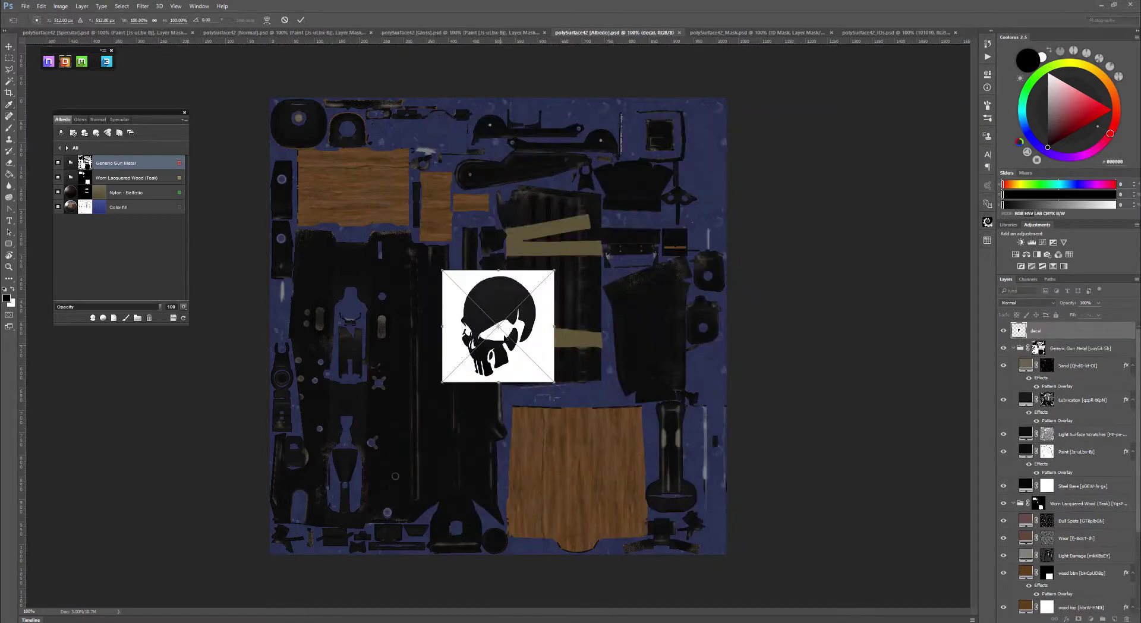
Scale the skull decal to about 42%, rotate it 90 degrees clockwise and place it on the receiver's black metal area
{"action": "scroll", "coordinate": [510, 315], "scroll_direction": "up", "scroll_amount": 1, "text": "alt"}
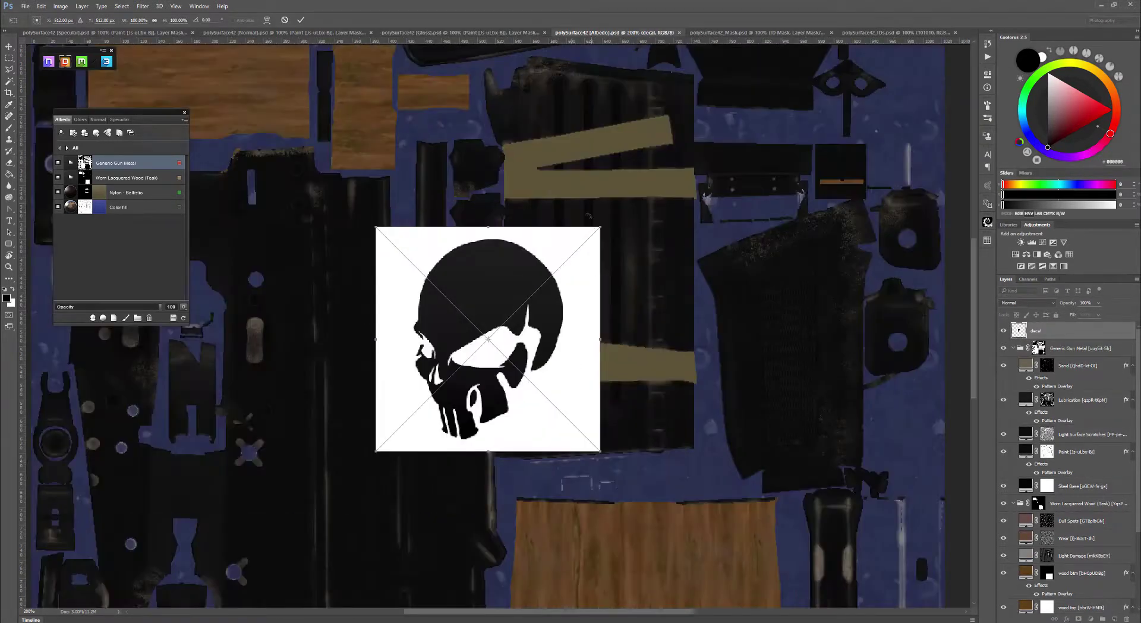
{"action": "left_click_drag", "start_coordinate": [598, 227], "coordinate": [557, 292], "text": "shift"}
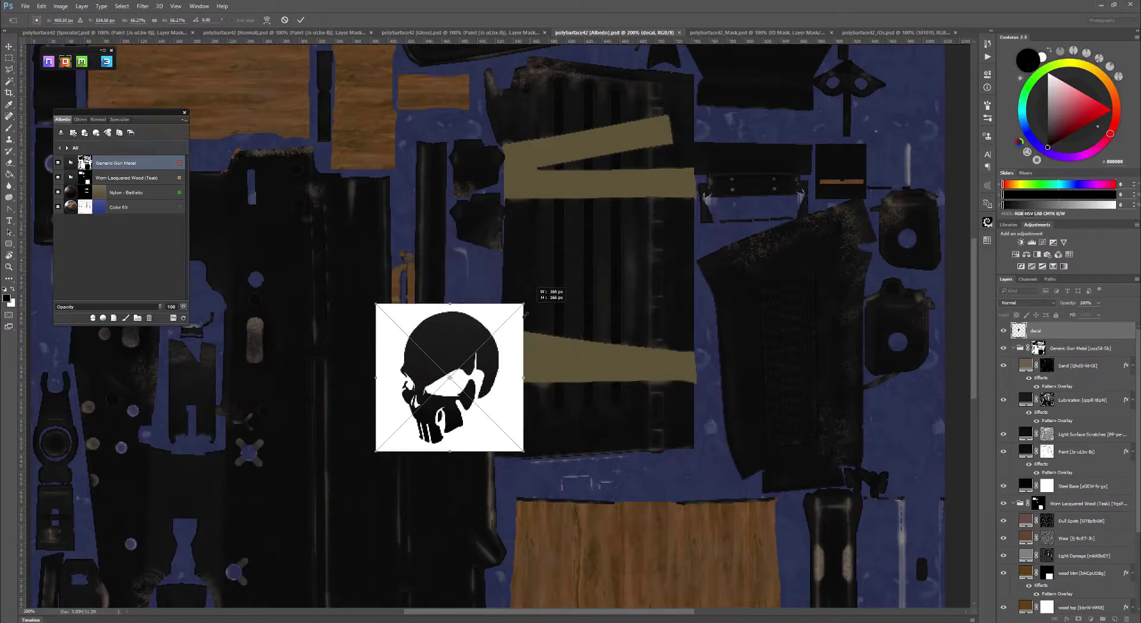
{"action": "left_click_drag", "start_coordinate": [478, 536], "coordinate": [611, 344]}
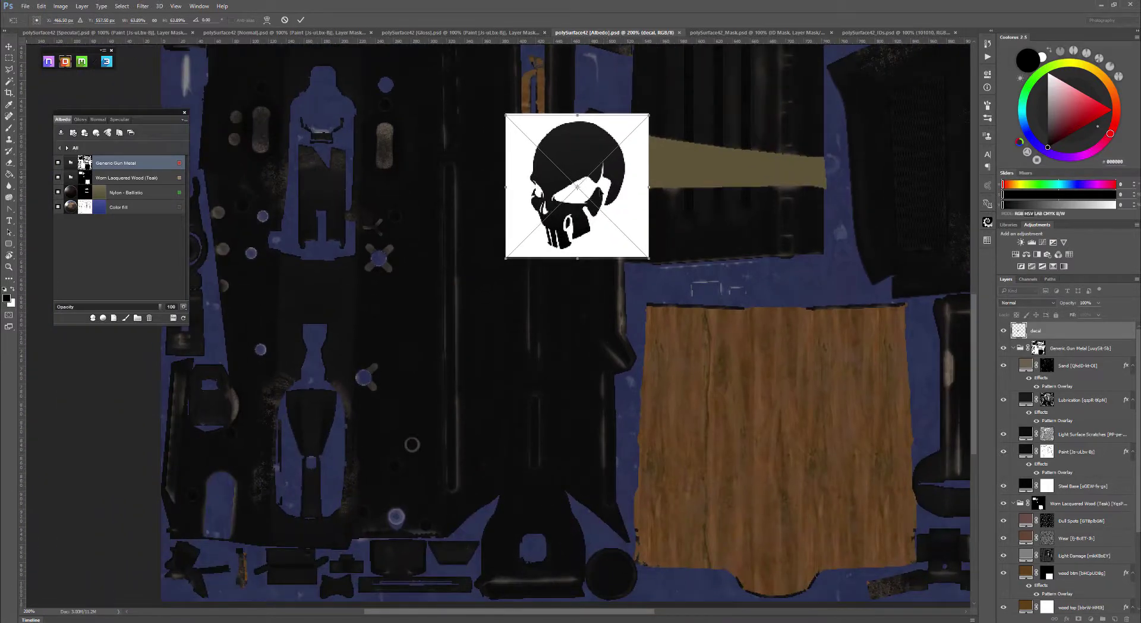
{"action": "left_click_drag", "start_coordinate": [606, 152], "coordinate": [428, 296]}
{"action": "left_click_drag", "start_coordinate": [475, 233], "coordinate": [412, 333]}
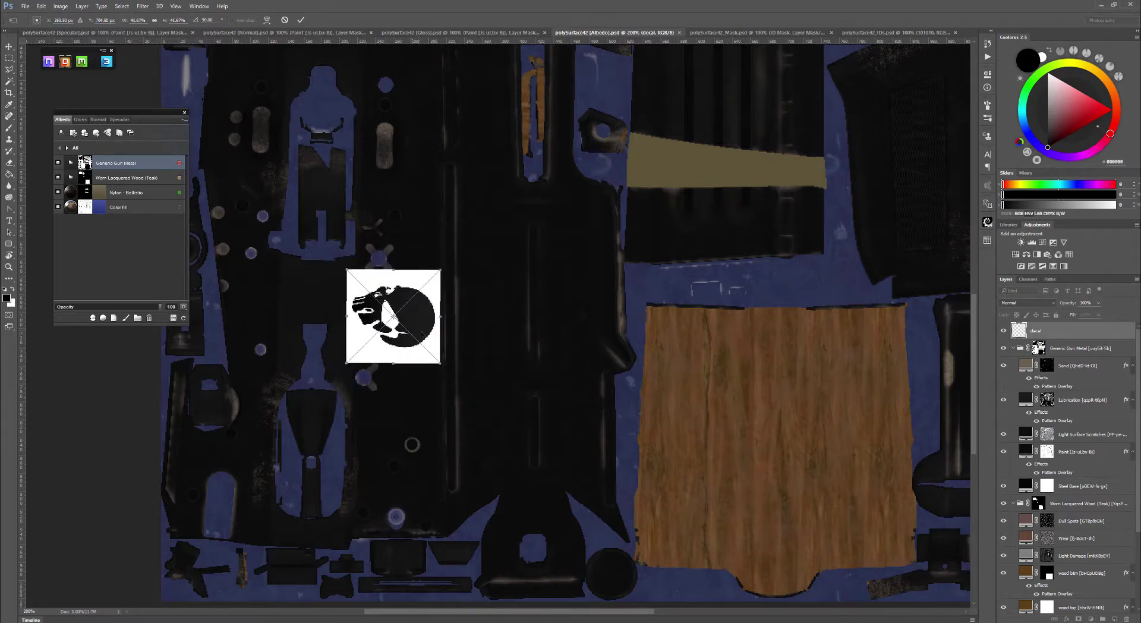
{"action": "key", "text": "Return"}
{"action": "key", "text": "i"}
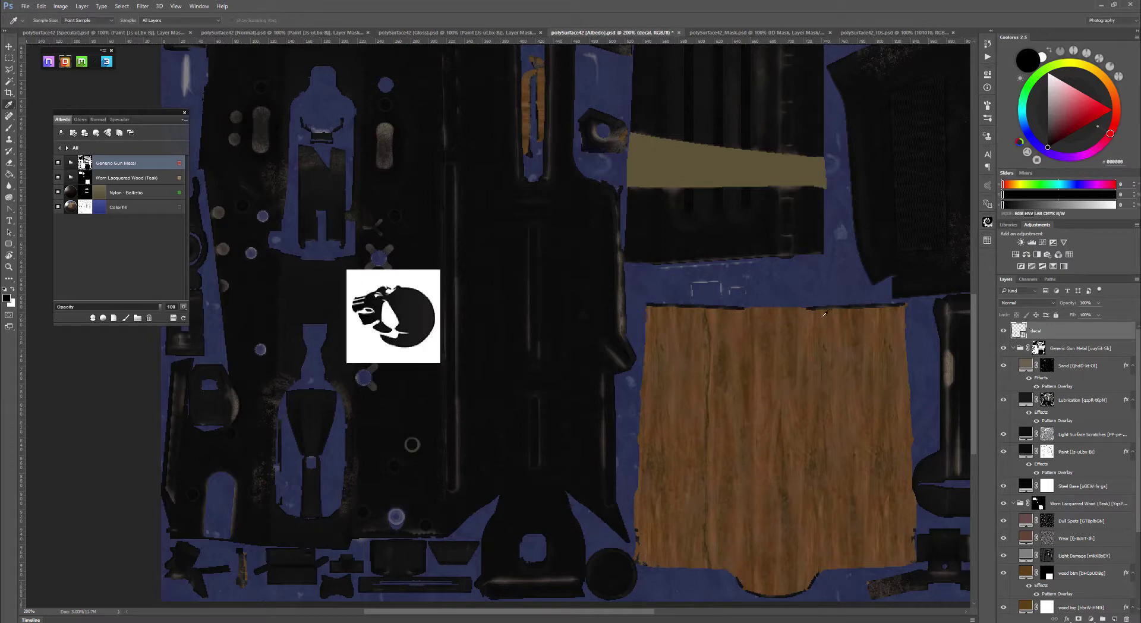
Invert the skull decal's colours and set its blend mode to Screen
{"action": "left_click", "coordinate": [1014, 304]}
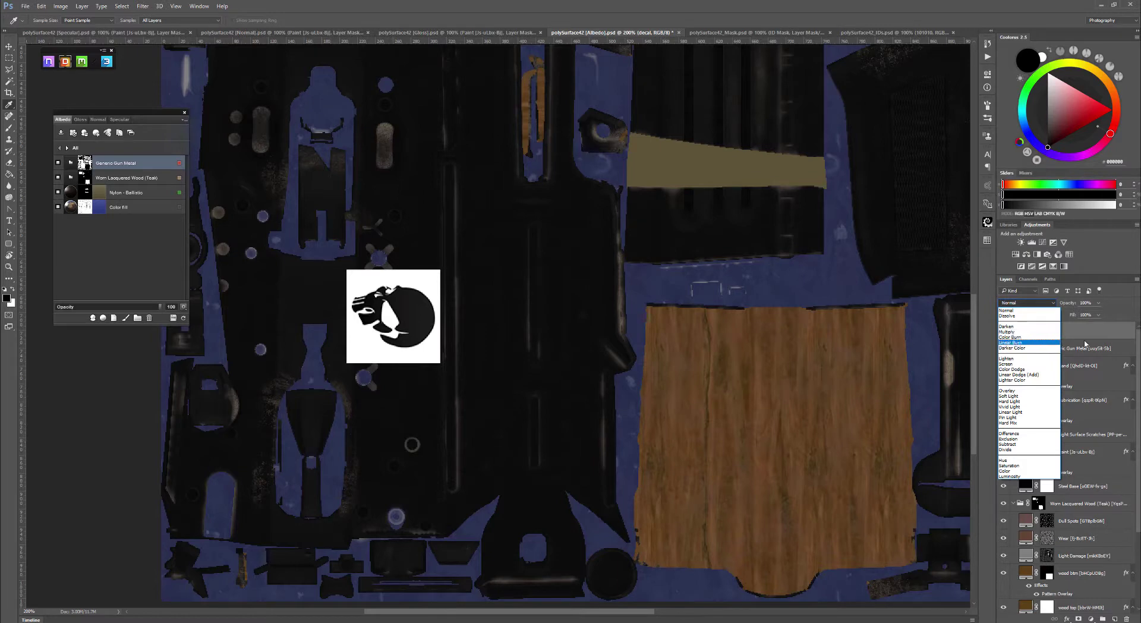
{"action": "left_click", "coordinate": [904, 322]}
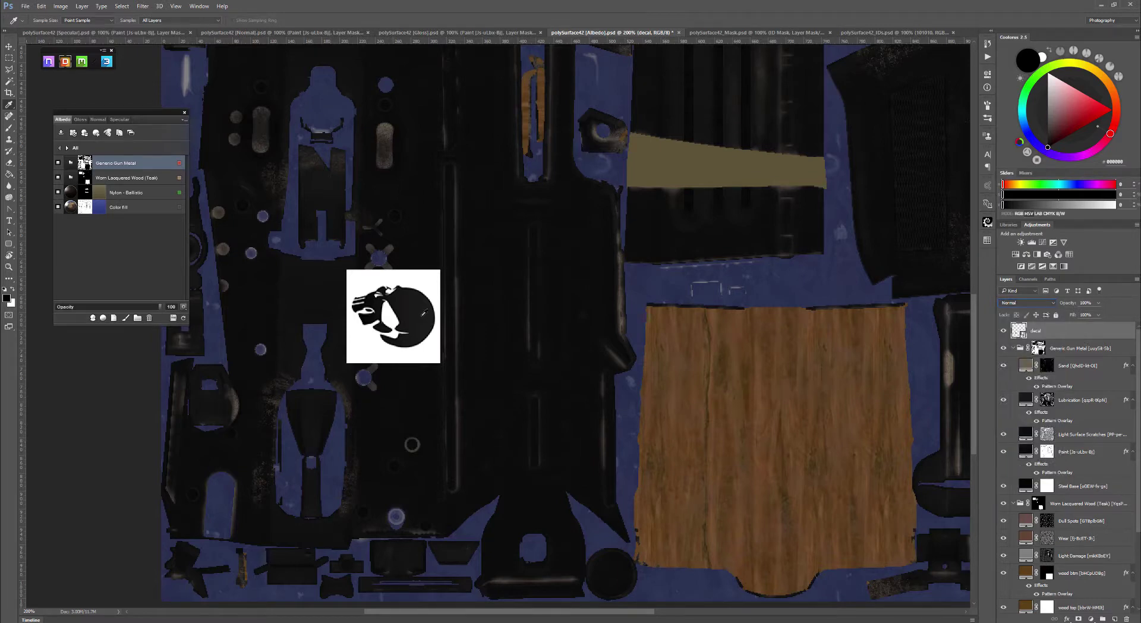
{"action": "key", "text": "ctrl+i"}
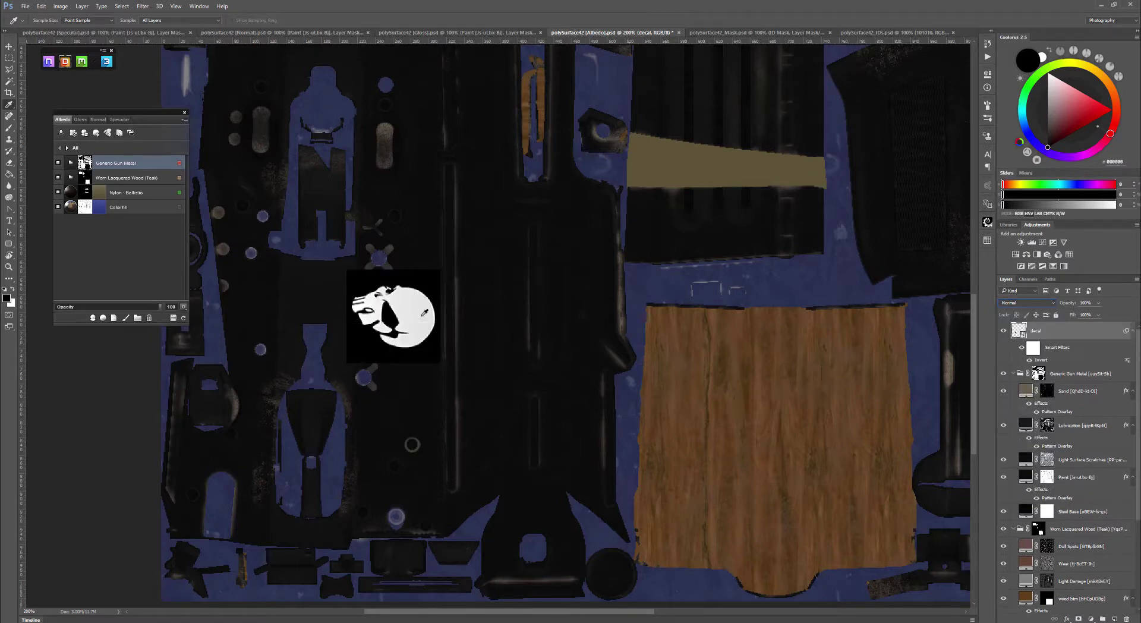
{"action": "left_click", "coordinate": [1022, 304]}
{"action": "left_click", "coordinate": [1017, 368]}
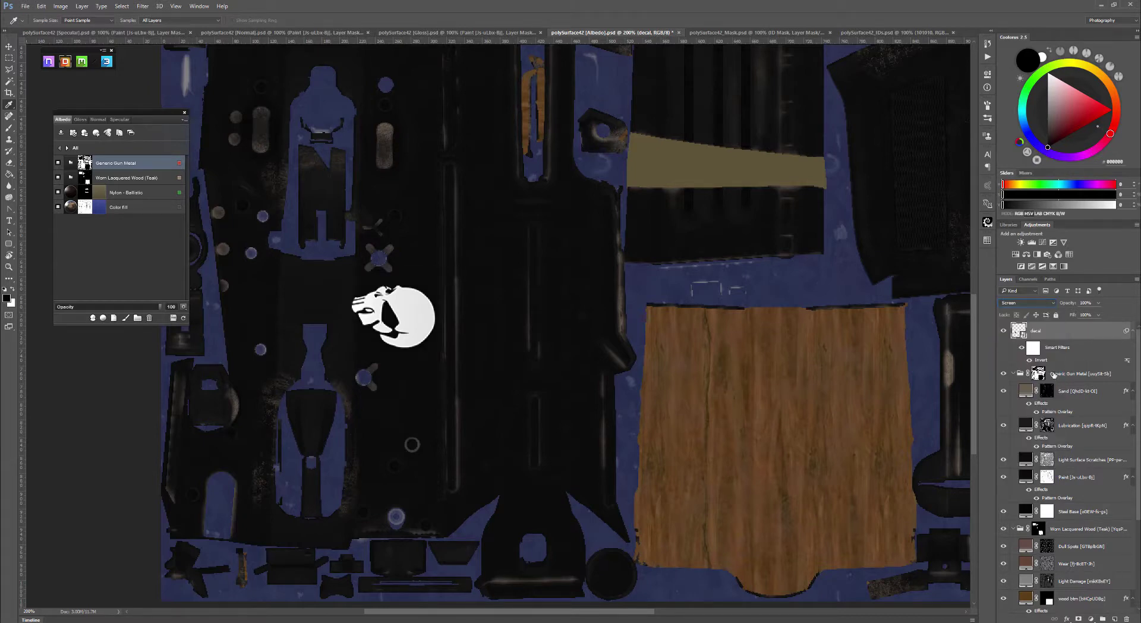
Rename the decal layer as Skull
{"action": "double_click", "coordinate": [1040, 332]}
{"action": "type", "text": "Skull"}
{"action": "key", "text": "Return"}
{"action": "left_click", "coordinate": [140, 165]}
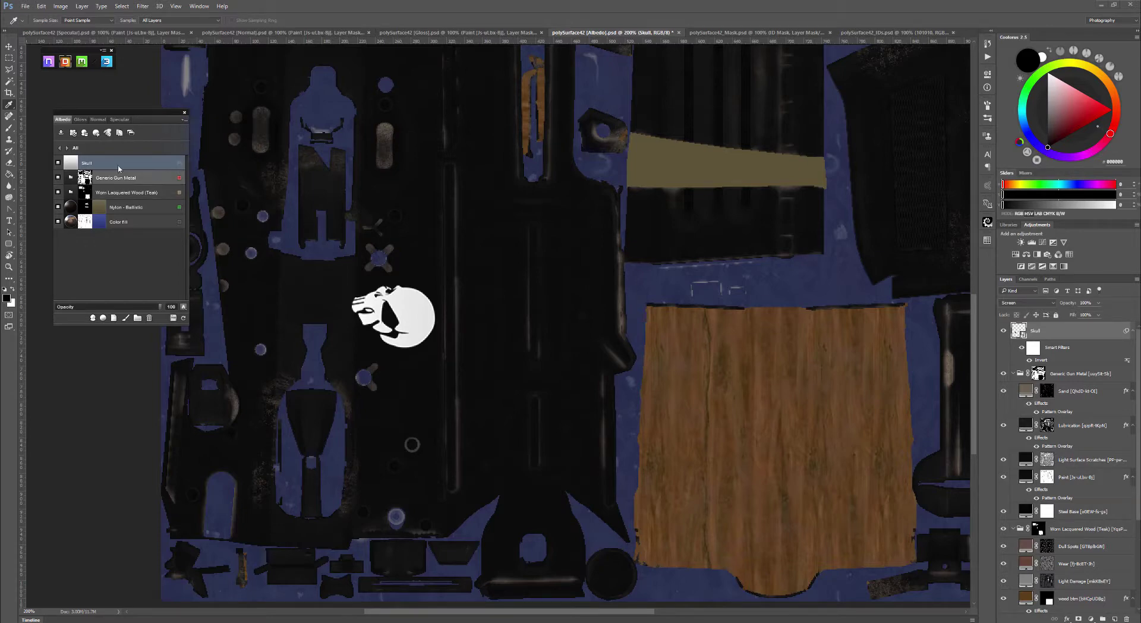
Open and refresh the 3D preview, turn the rifle to its decal side, and place the preview beside the texture
{"action": "left_click", "coordinate": [106, 63]}
{"action": "left_click", "coordinate": [183, 318]}
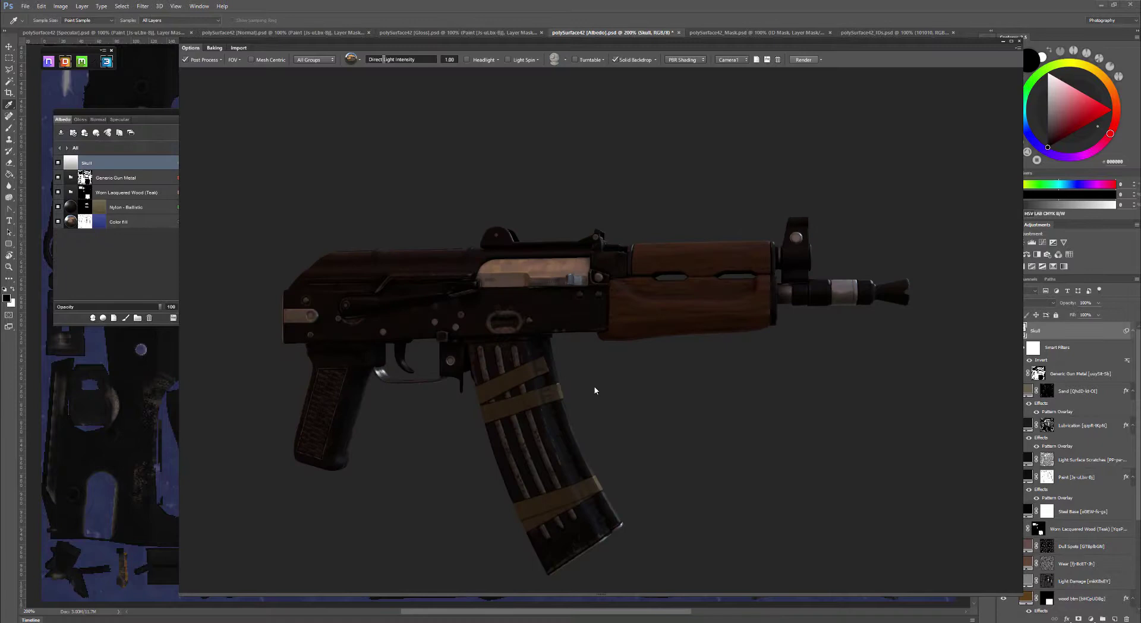
{"action": "scroll", "coordinate": [609, 359], "scroll_direction": "down", "scroll_amount": 3}
{"action": "left_click_drag", "start_coordinate": [624, 343], "coordinate": [796, 341]}
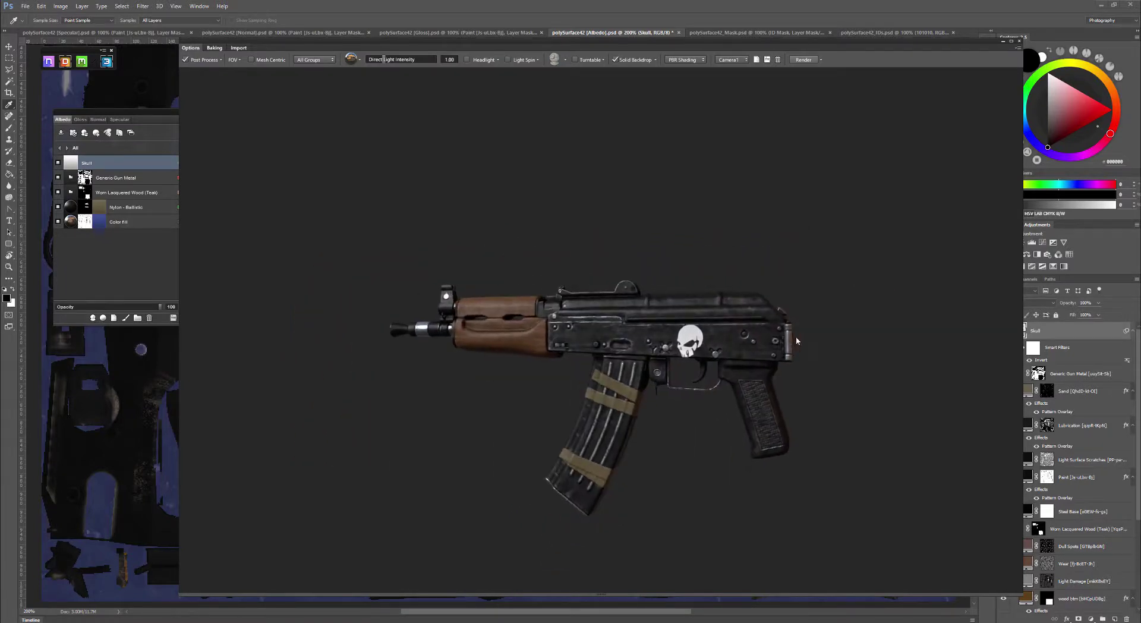
{"action": "scroll", "coordinate": [700, 371], "scroll_direction": "up", "scroll_amount": 2}
{"action": "scroll", "coordinate": [699, 367], "scroll_direction": "up", "scroll_amount": 3}
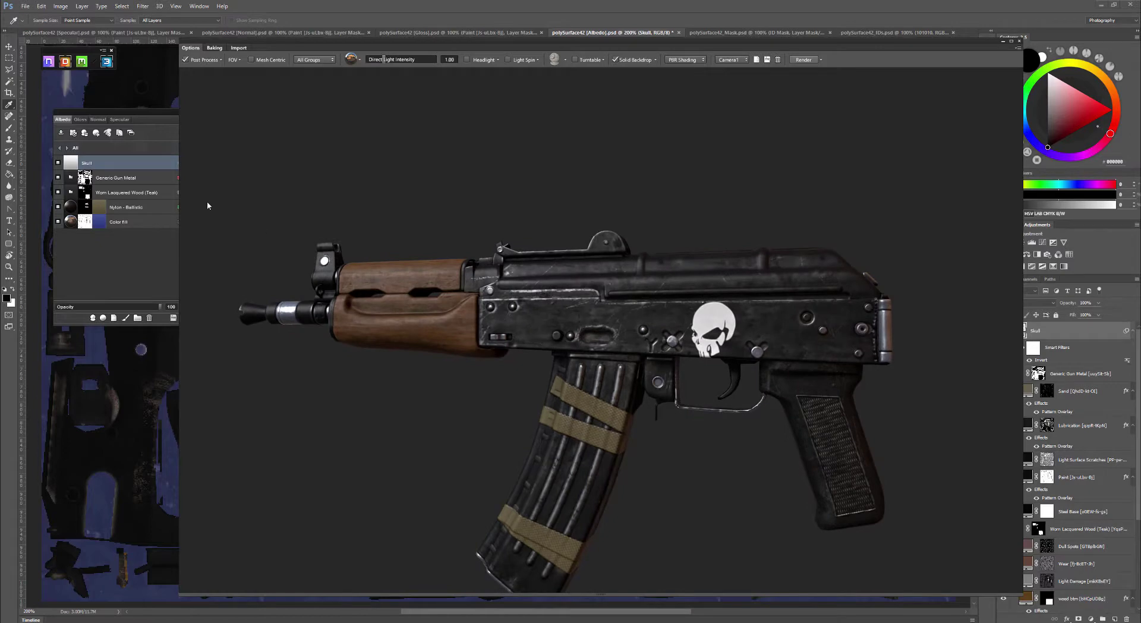
{"action": "left_click_drag", "start_coordinate": [414, 40], "coordinate": [597, 44]}
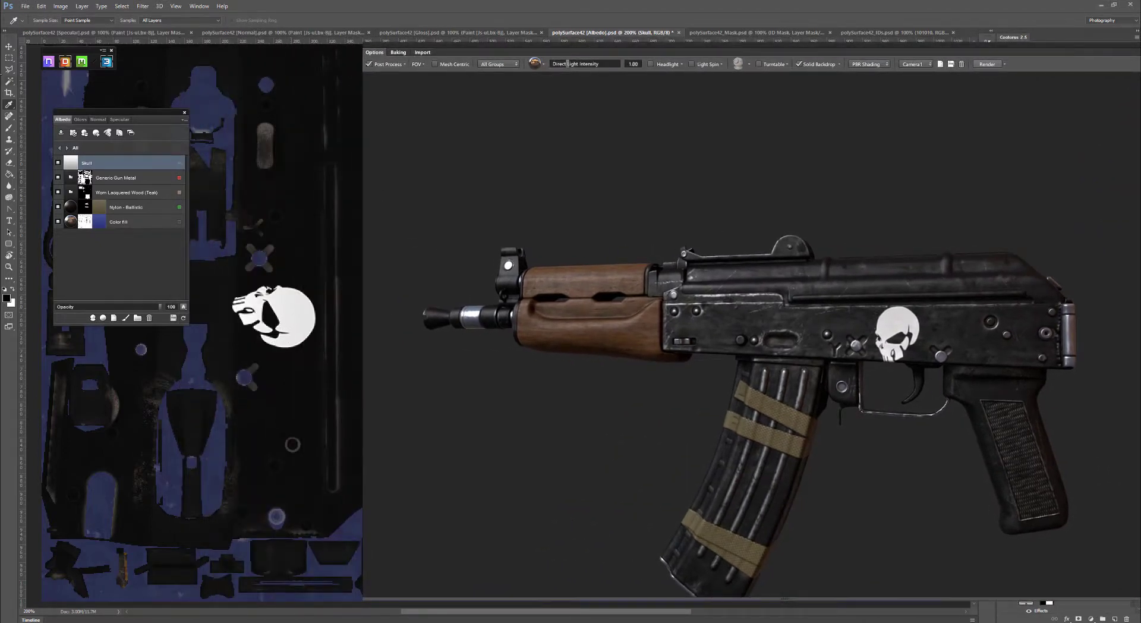
Move the skull decal up toward the receiver's front end on the texture and scale it down to about 31%
{"action": "left_click", "coordinate": [9, 47]}
{"action": "left_click_drag", "start_coordinate": [266, 320], "coordinate": [277, 200]}
{"action": "left_click_drag", "start_coordinate": [271, 152], "coordinate": [275, 243]}
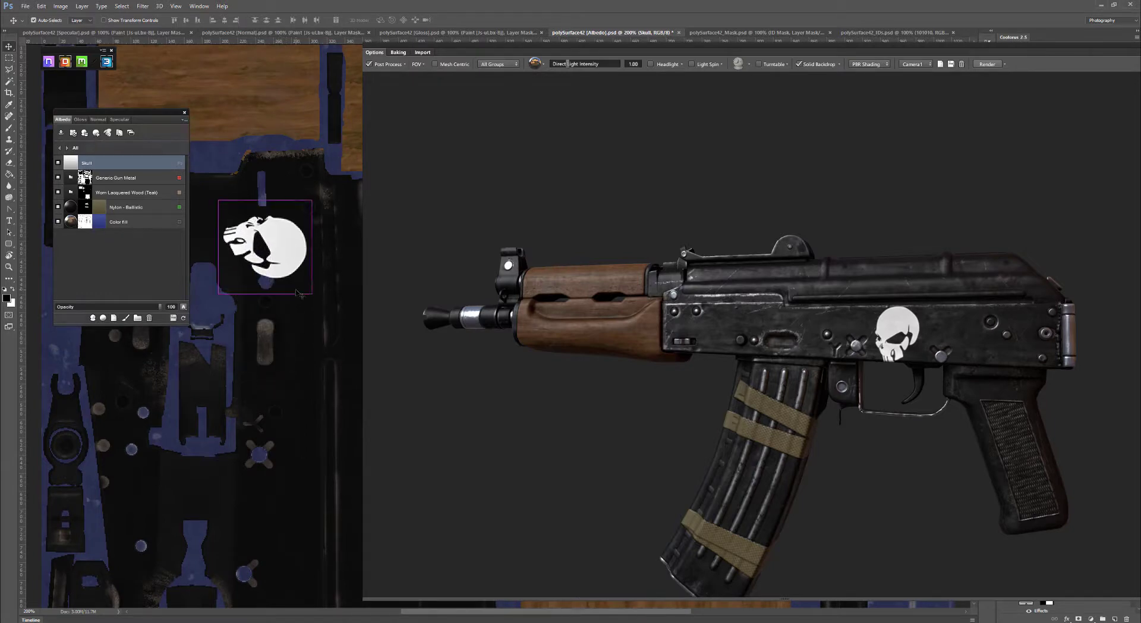
{"action": "key", "text": "ctrl+t"}
{"action": "left_click_drag", "start_coordinate": [309, 291], "coordinate": [265, 250], "text": "alt"}
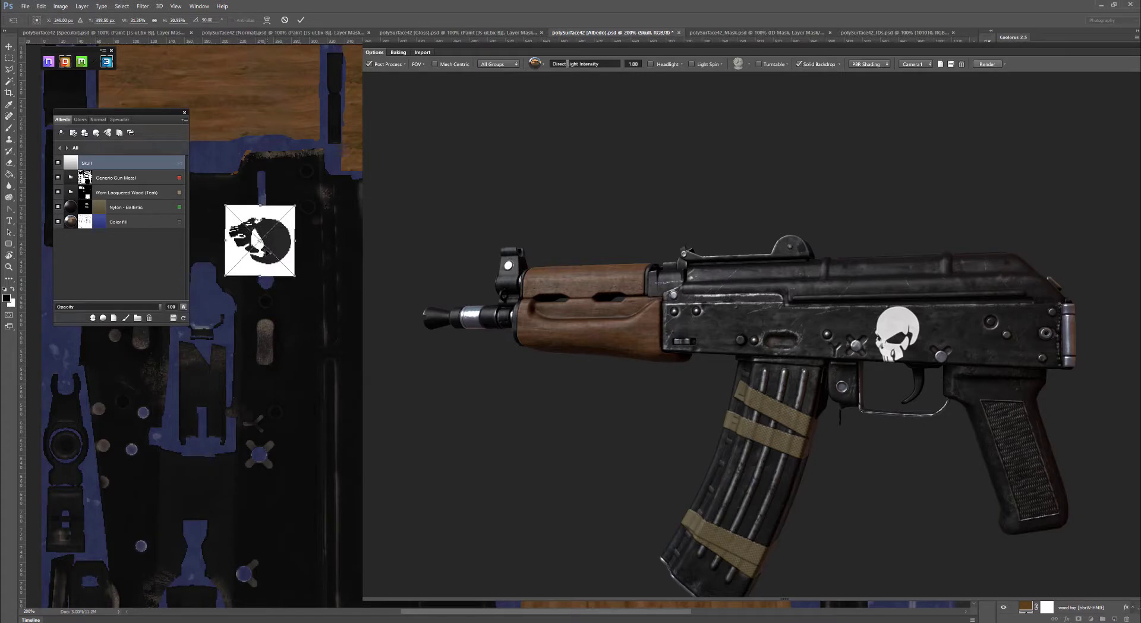
{"action": "key", "text": "Return"}
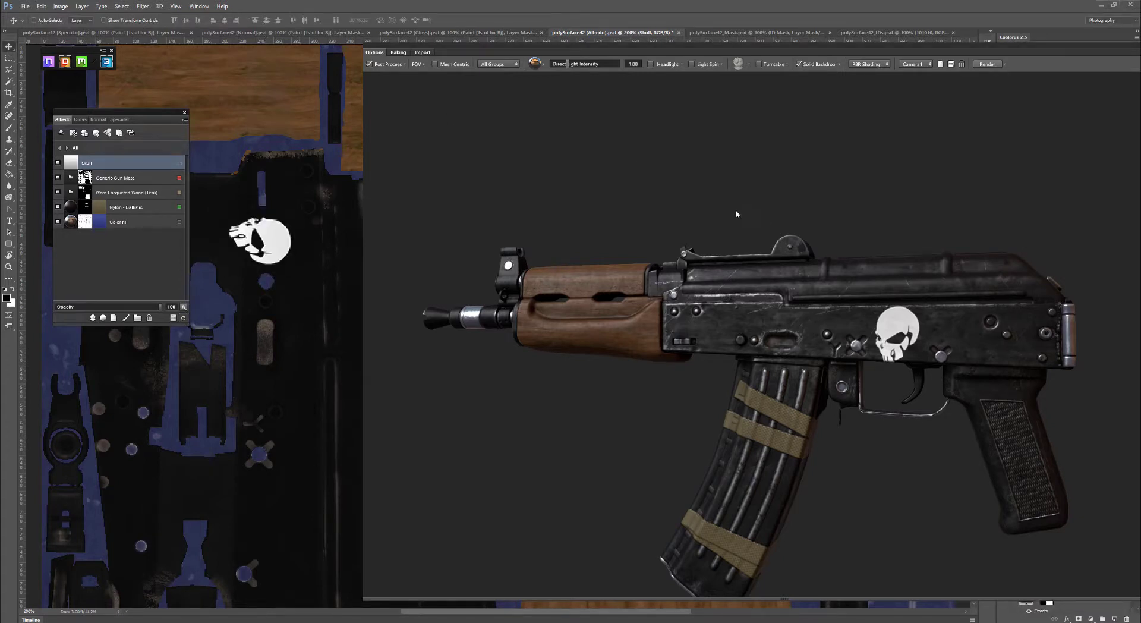
Refresh the 3D preview and examine the skull's placement on the rifle's receiver
{"action": "left_click_drag", "start_coordinate": [736, 214], "coordinate": [779, 298]}
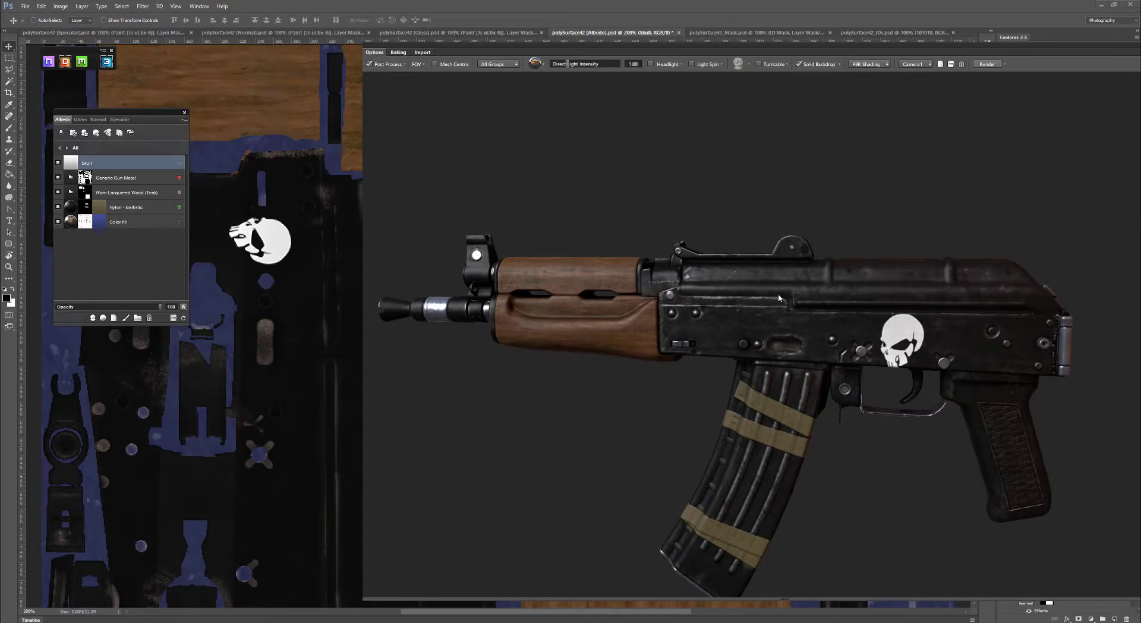
{"action": "left_click", "coordinate": [183, 320]}
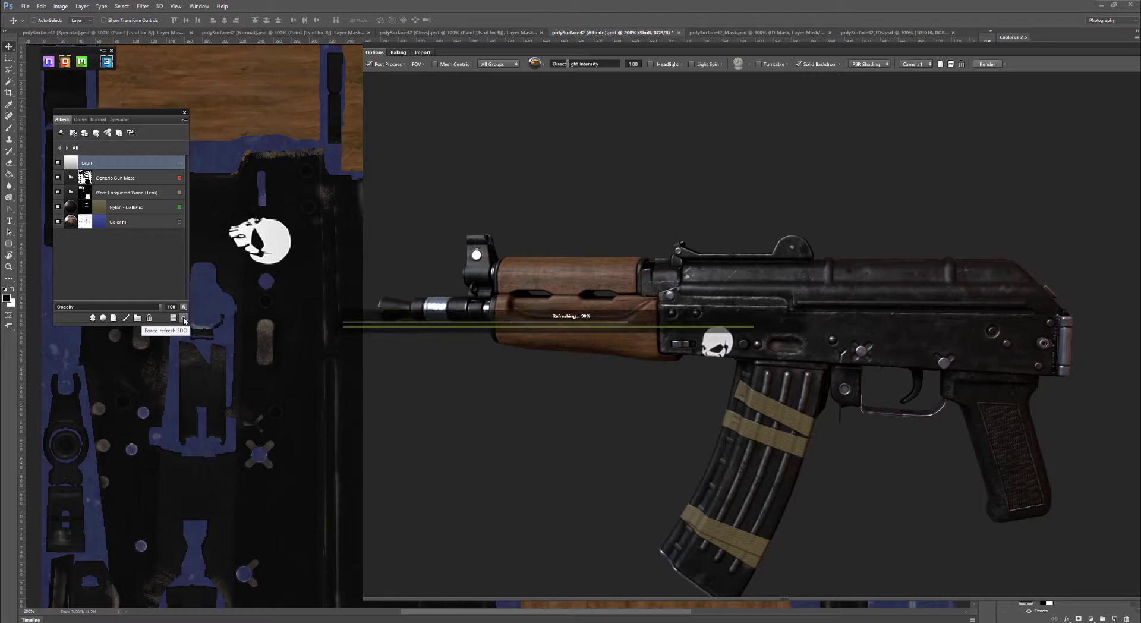
{"action": "key", "text": "i"}
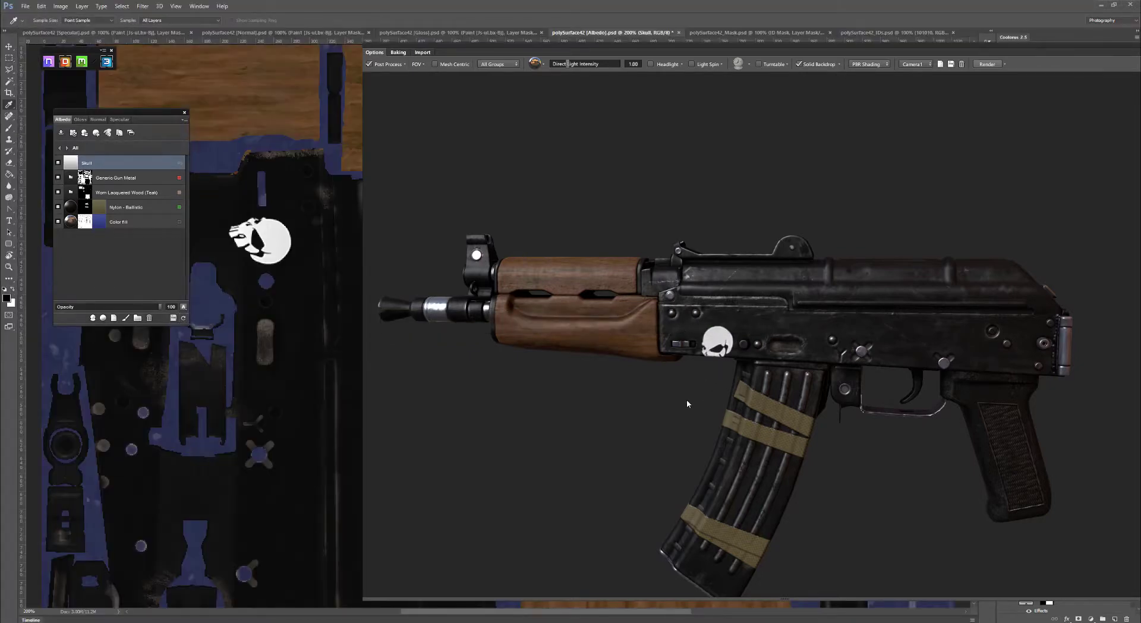
{"action": "left_click_drag", "start_coordinate": [687, 398], "coordinate": [487, 331]}
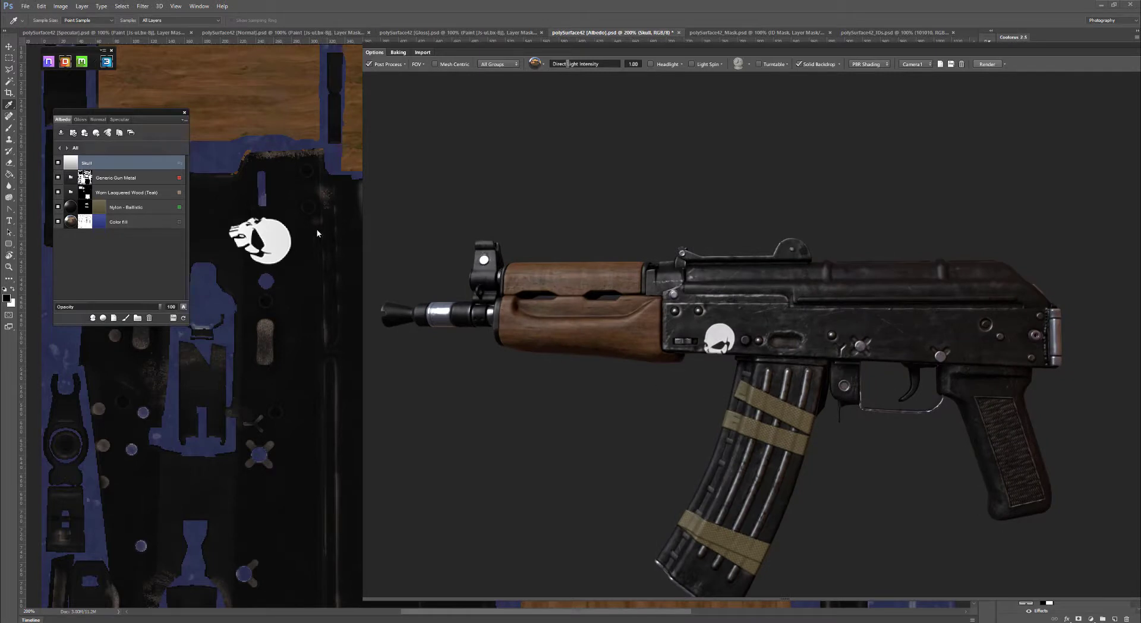
Shift the skull decal toward the receiver's upper edge, shrink it slightly, and refresh the 3D preview
{"action": "left_click", "coordinate": [275, 234]}
{"action": "left_click", "coordinate": [9, 46]}
{"action": "left_click_drag", "start_coordinate": [287, 245], "coordinate": [311, 245]}
{"action": "key", "text": "ctrl+t"}
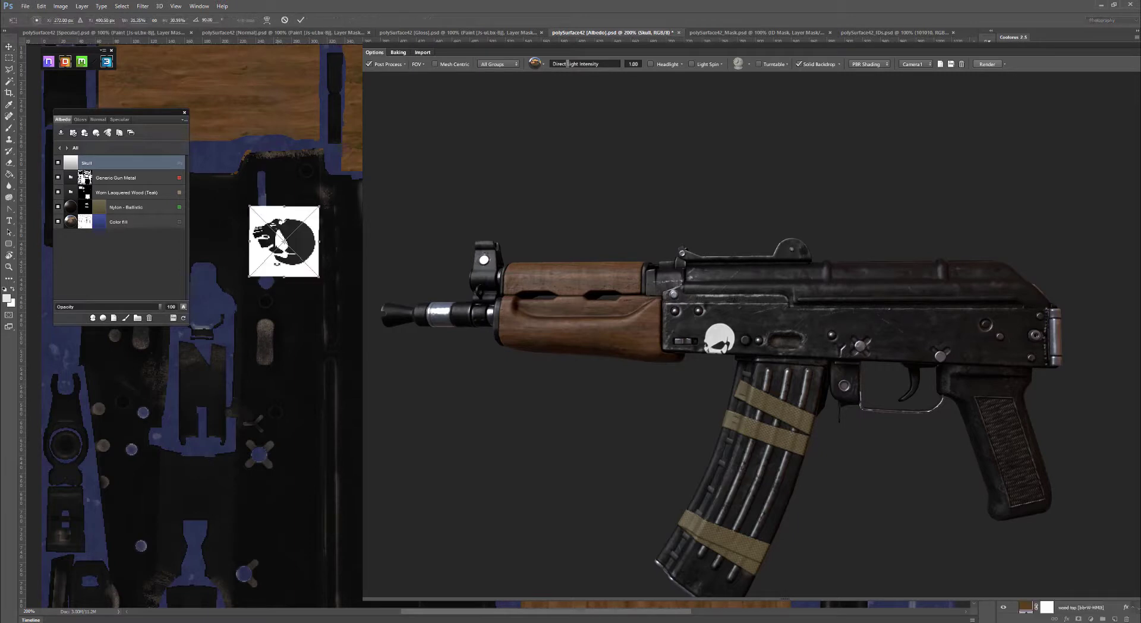
{"action": "left_click_drag", "start_coordinate": [253, 272], "coordinate": [288, 248]}
{"action": "key", "text": "Return"}
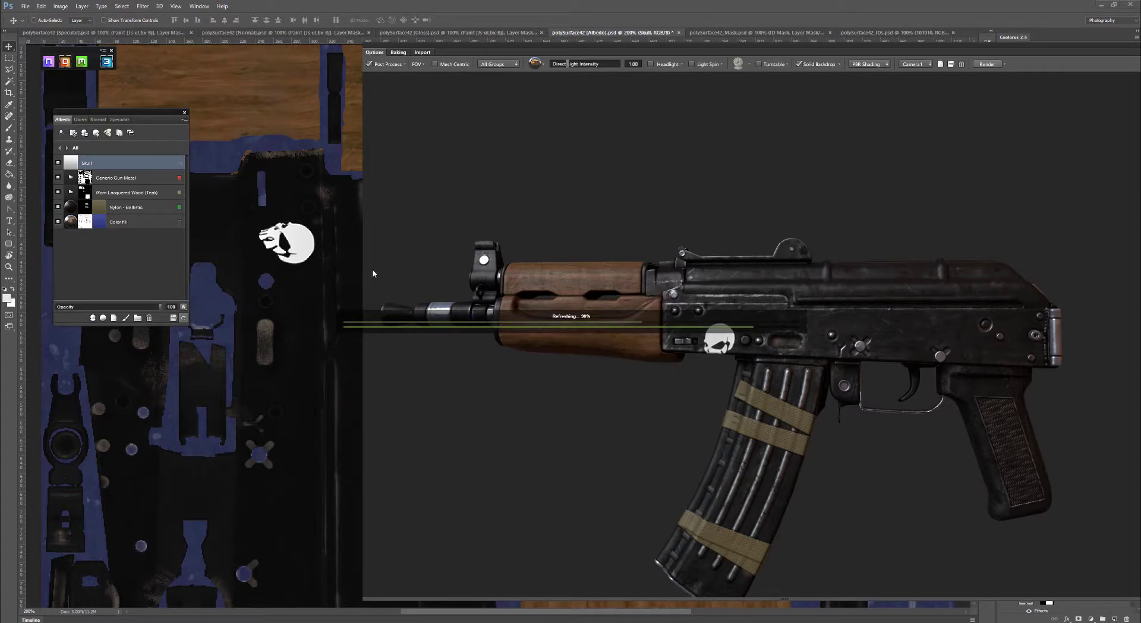
{"action": "key", "text": "i"}
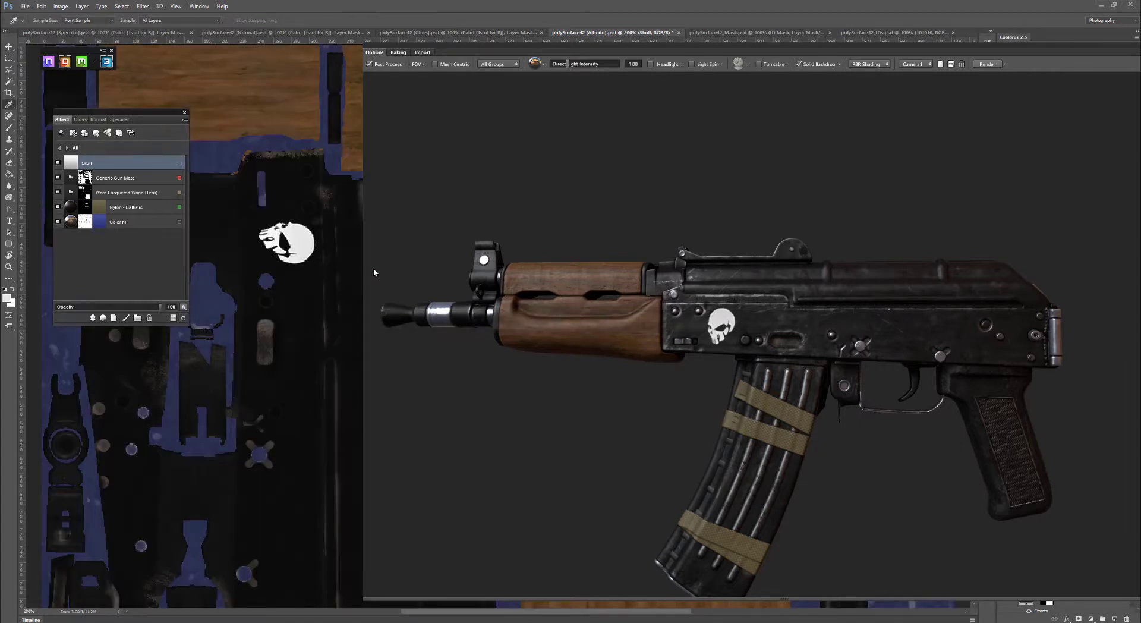
Nudge the skull decal slightly back from the receiver's upper edge and update the 3D preview
{"action": "left_click", "coordinate": [292, 244]}
{"action": "key", "text": "v"}
{"action": "left_click_drag", "start_coordinate": [300, 239], "coordinate": [299, 251]}
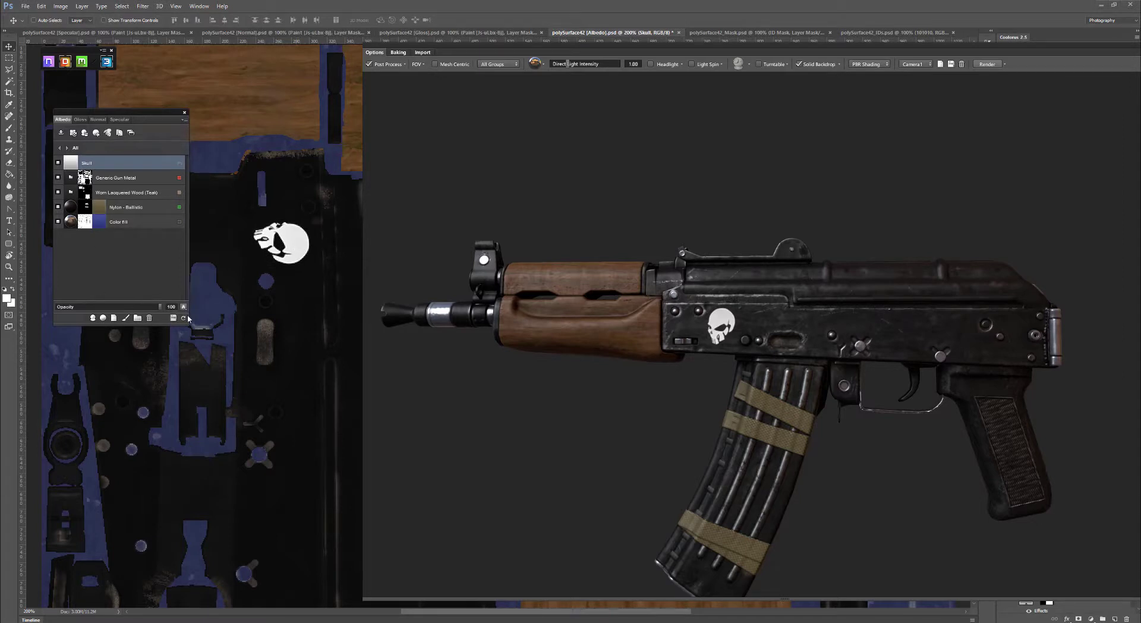
{"action": "left_click", "coordinate": [189, 317]}
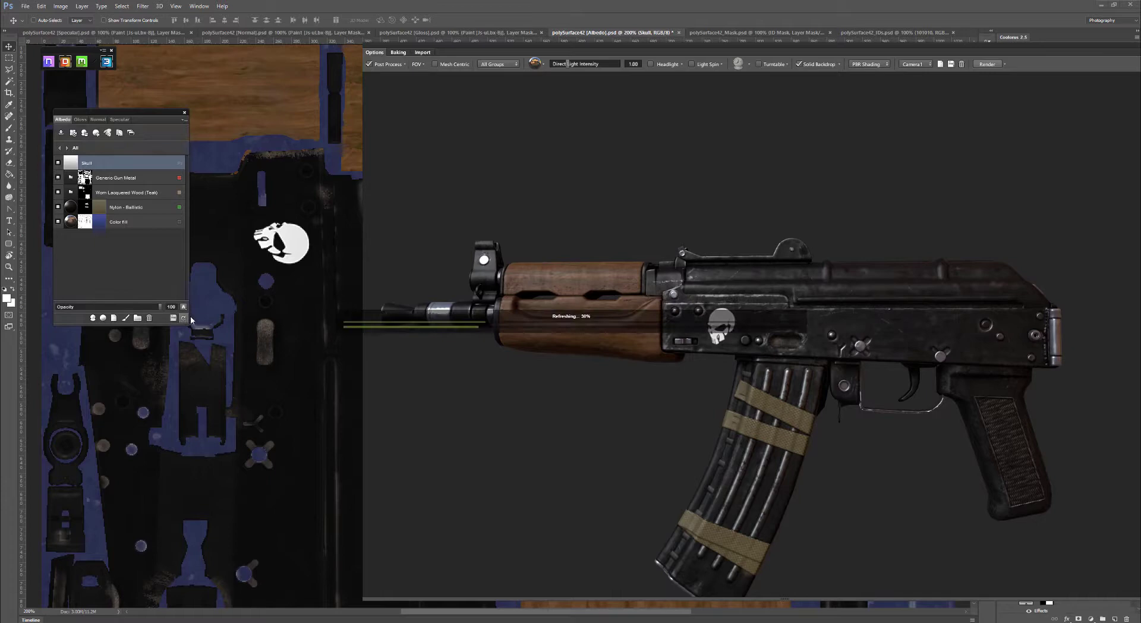
{"action": "key", "text": "i"}
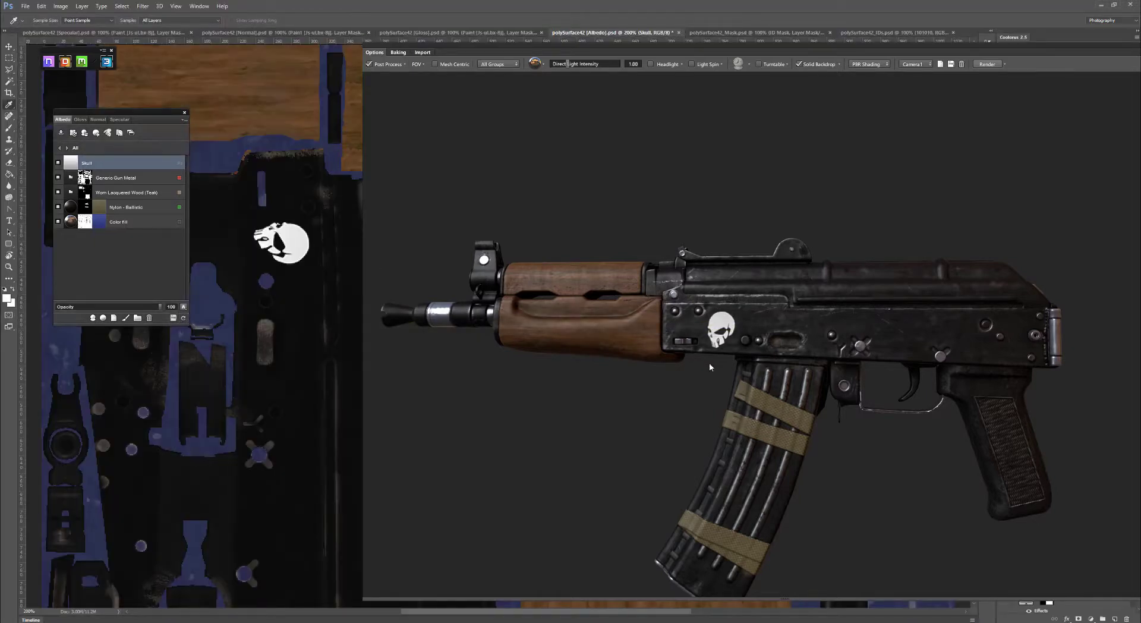
Examine the skull decal up close on the rifle and set the Skull layer's opacity to 60
{"action": "scroll", "coordinate": [710, 363], "scroll_direction": "up", "scroll_amount": 5}
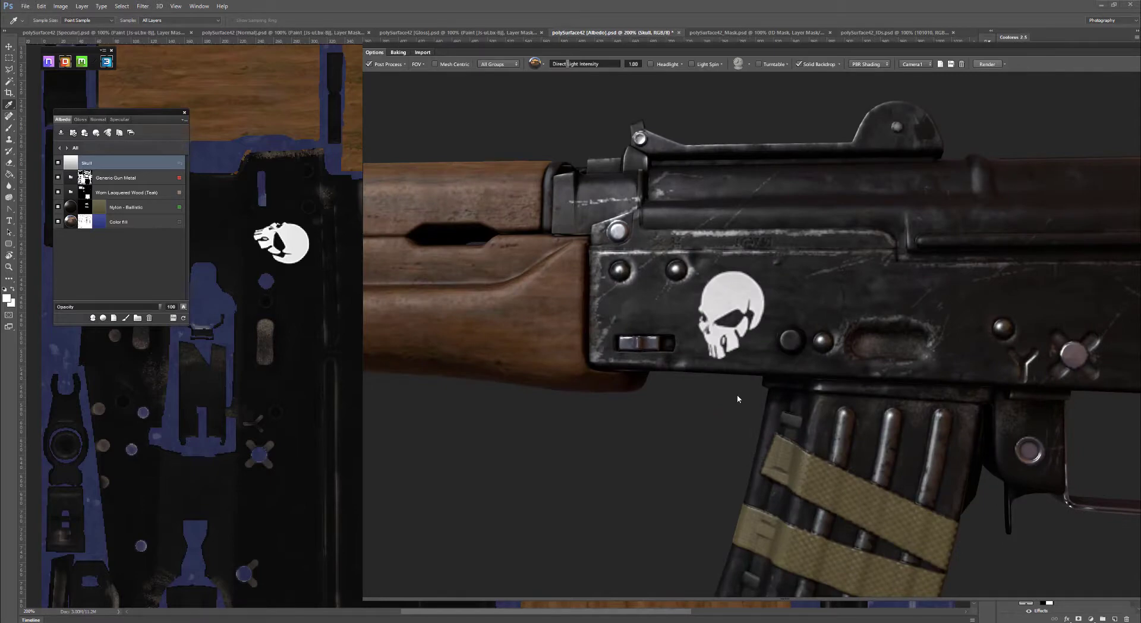
{"action": "scroll", "coordinate": [738, 399], "scroll_direction": "down", "scroll_amount": 5}
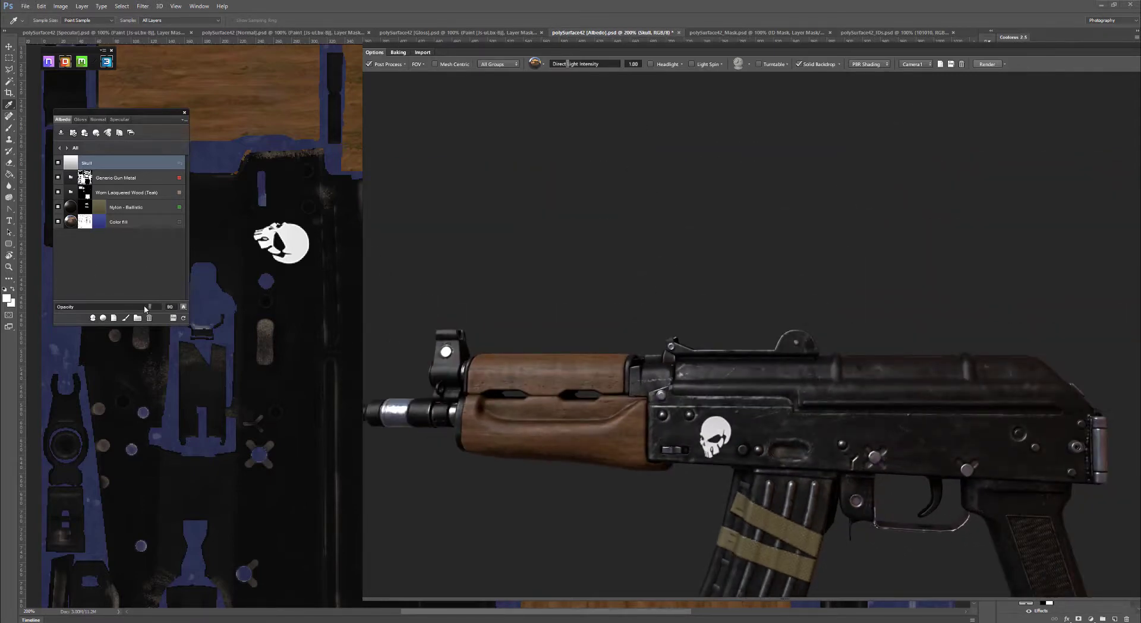
{"action": "left_click_drag", "start_coordinate": [145, 307], "coordinate": [132, 307]}
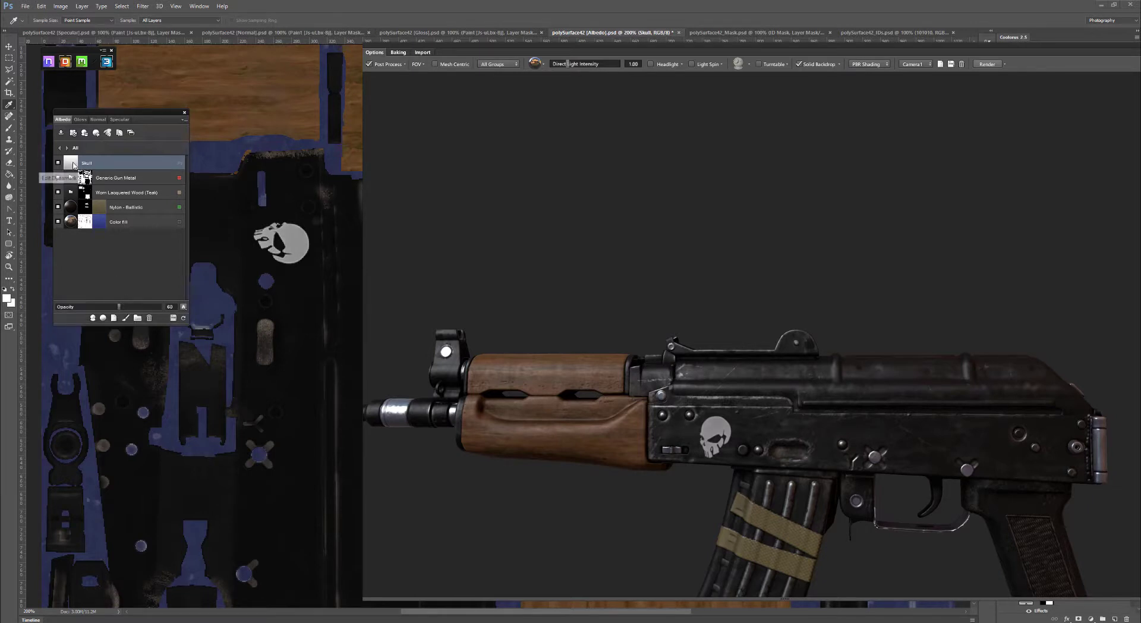
Open the Skull layer's mask in DynaMask in full shaded mode and start a custom paint layer on it
{"action": "left_click", "coordinate": [74, 164]}
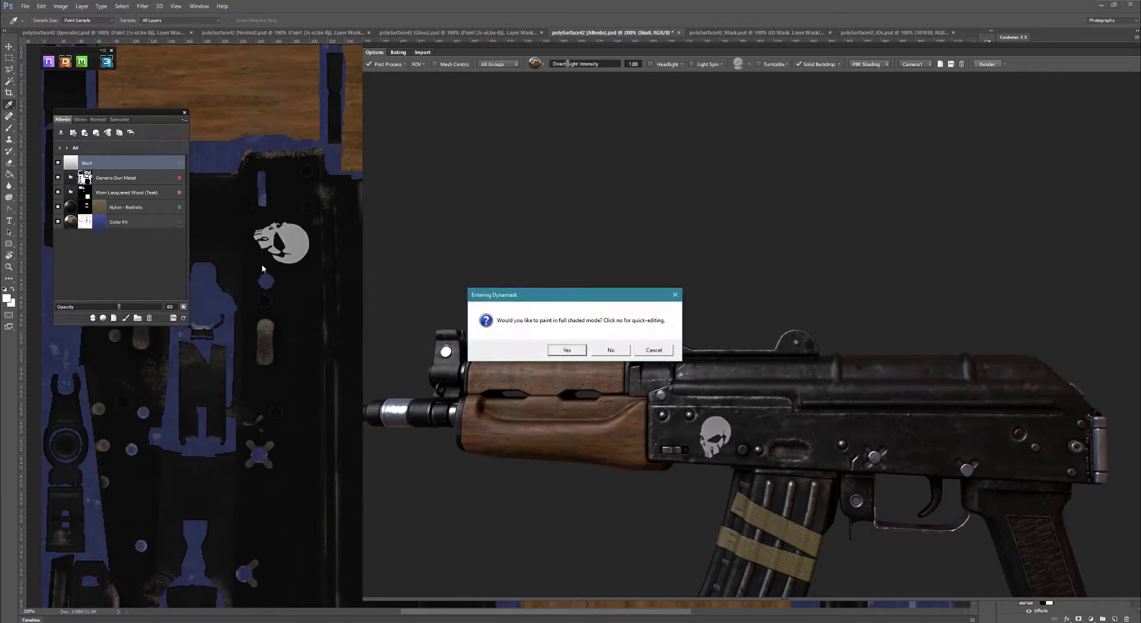
{"action": "left_click", "coordinate": [574, 350]}
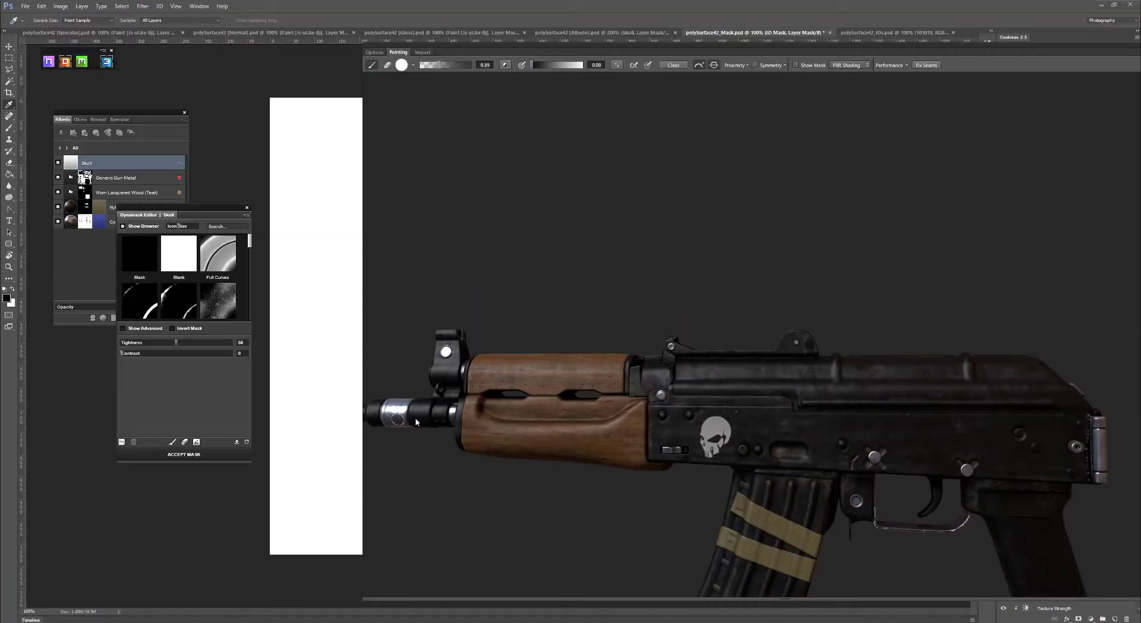
{"action": "left_click", "coordinate": [170, 449]}
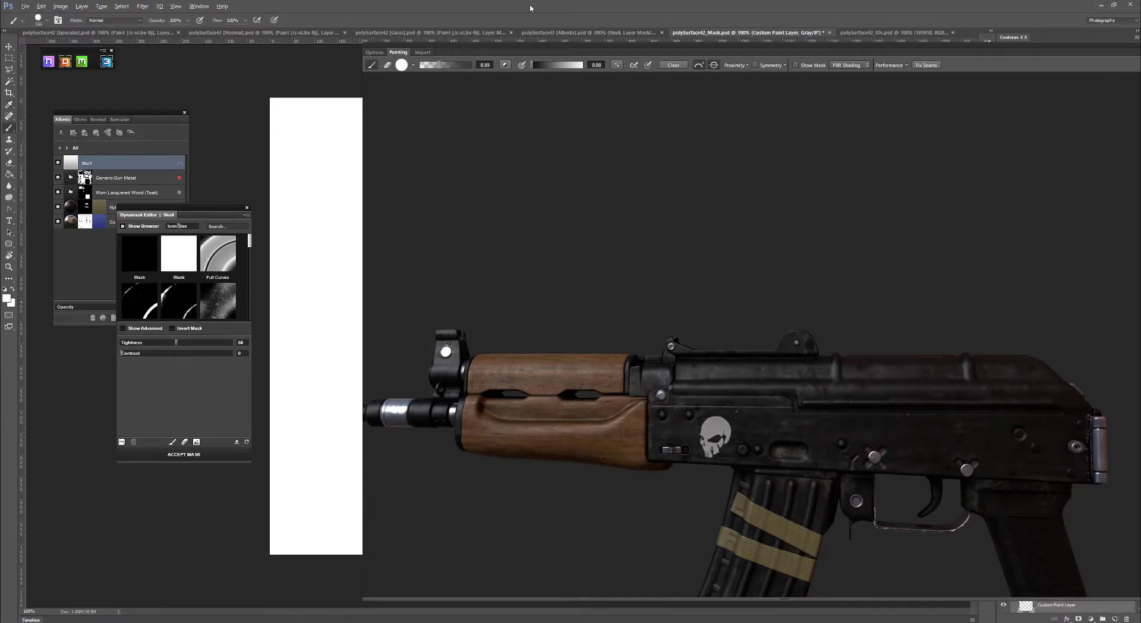
Try two speckled Damage brushes on the skull up close and raise the brush opacity to 0.54
{"action": "left_click", "coordinate": [414, 65]}
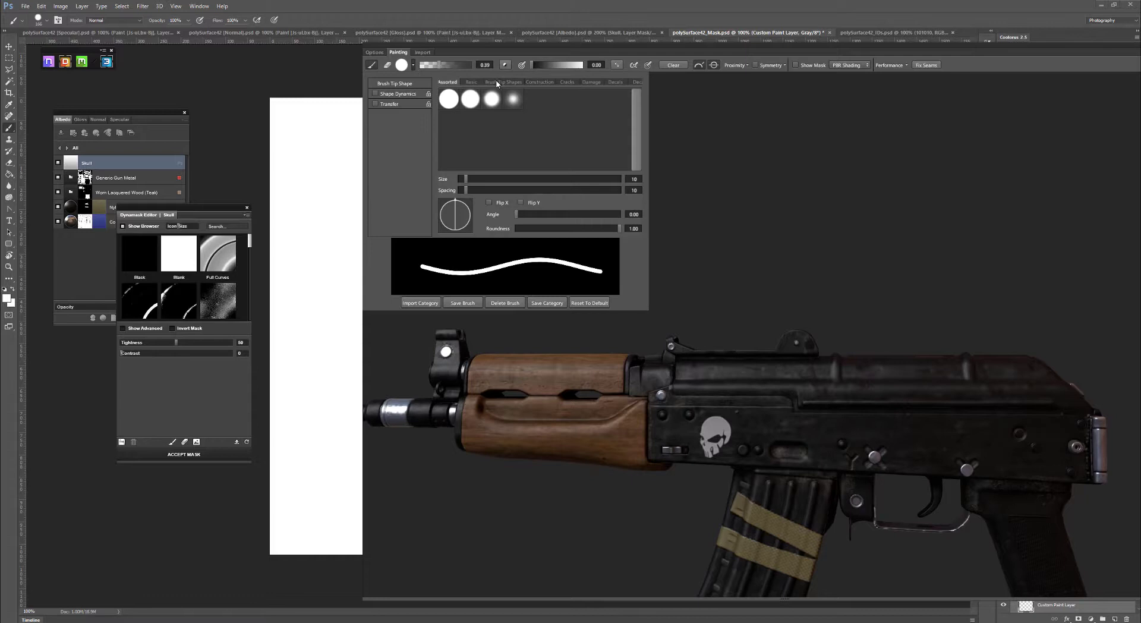
{"action": "left_click", "coordinate": [594, 82]}
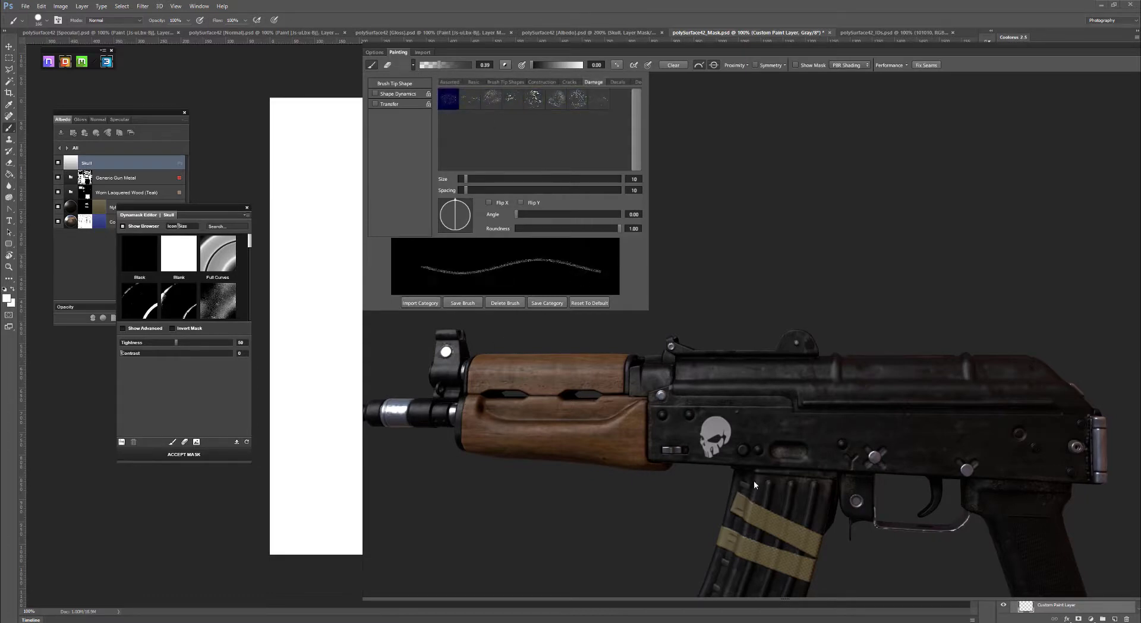
{"action": "left_click", "coordinate": [726, 437]}
{"action": "scroll", "coordinate": [711, 422], "scroll_direction": "up", "scroll_amount": 4}
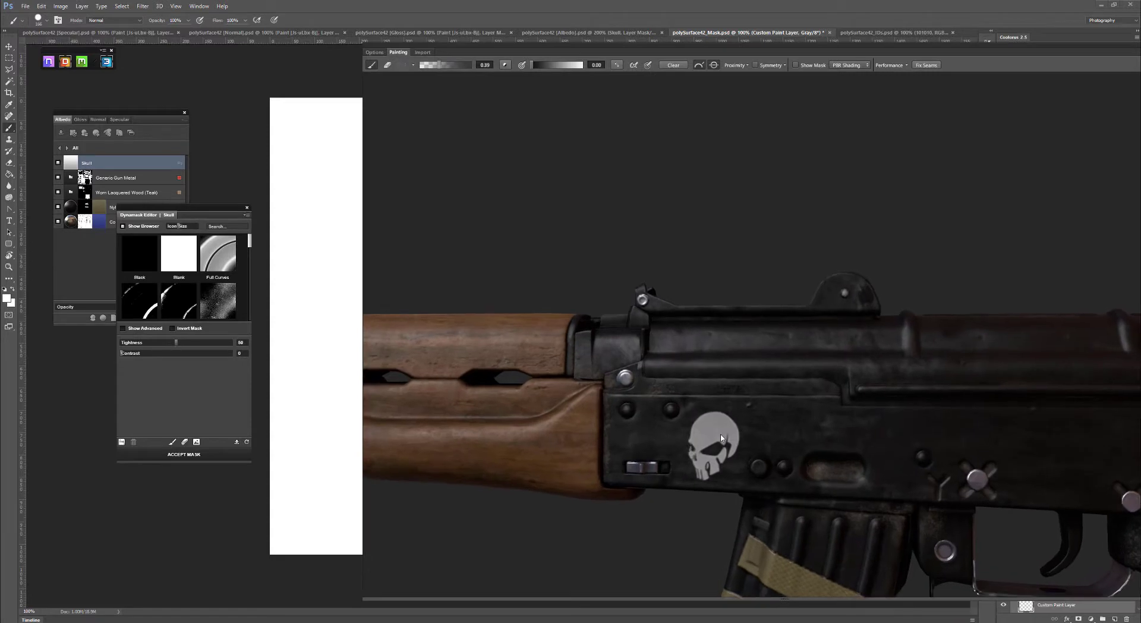
{"action": "left_click", "coordinate": [411, 64]}
{"action": "left_click", "coordinate": [534, 99]}
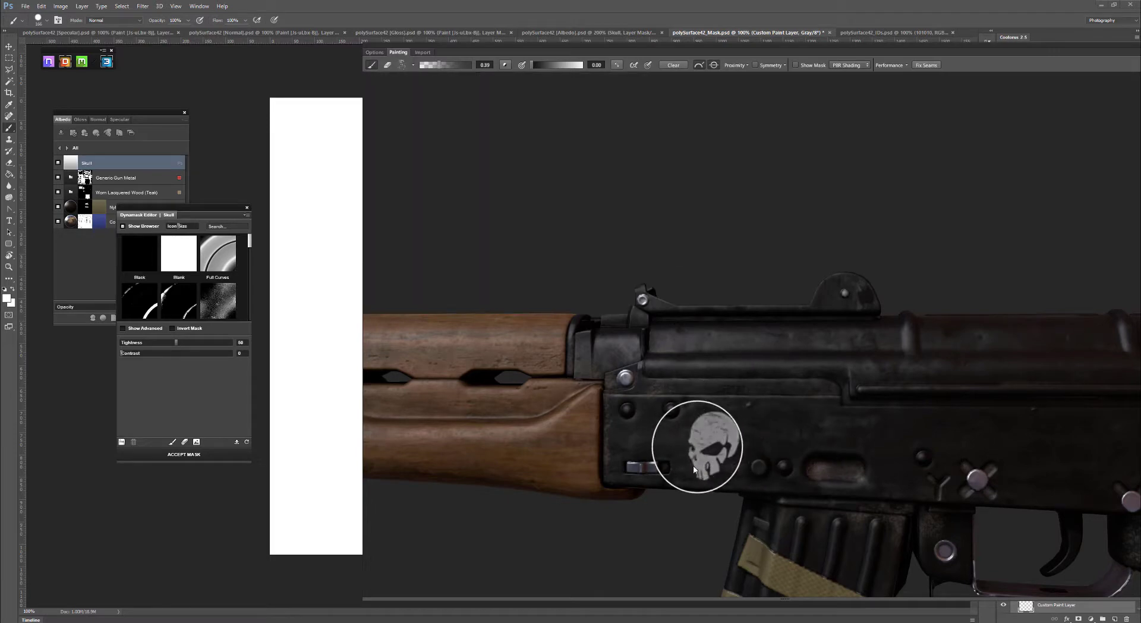
{"action": "left_click", "coordinate": [402, 66]}
{"action": "left_click", "coordinate": [585, 103]}
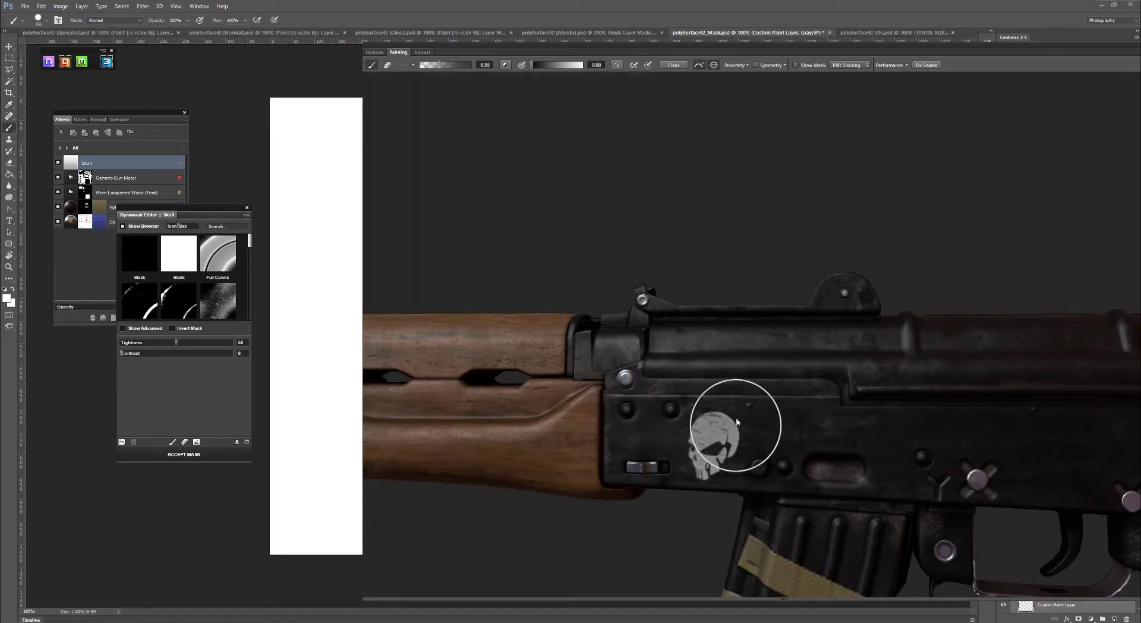
{"action": "left_click", "coordinate": [448, 65]}
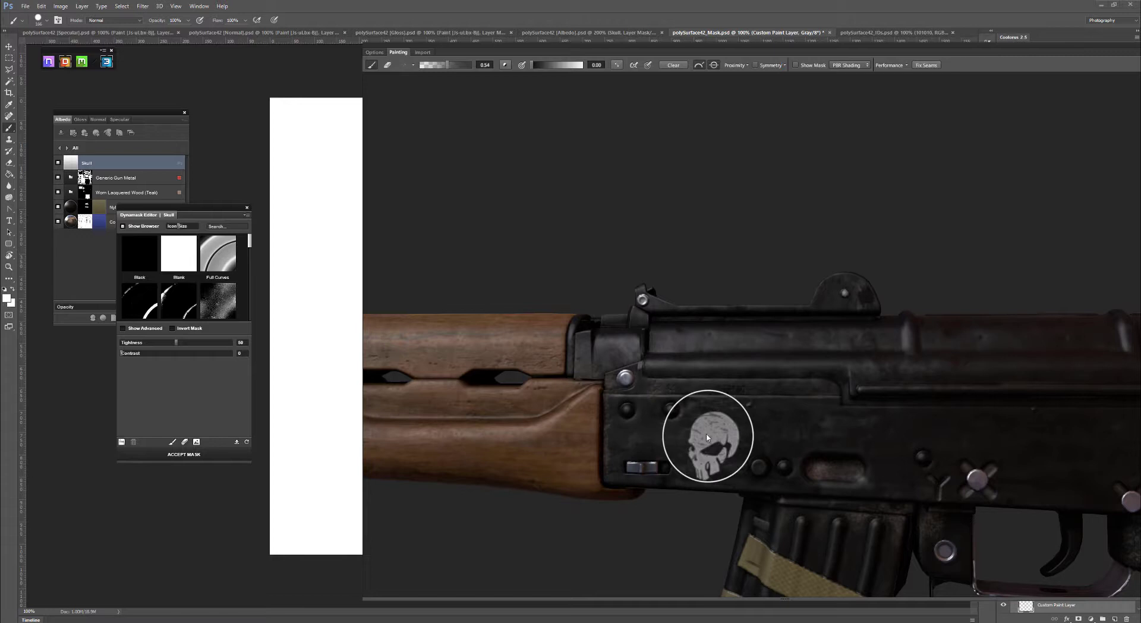
Try the first Damage brush on the skull and swap the mask paint colour
{"action": "mouse_move", "coordinate": [408, 66]}
{"action": "left_click", "coordinate": [492, 99]}
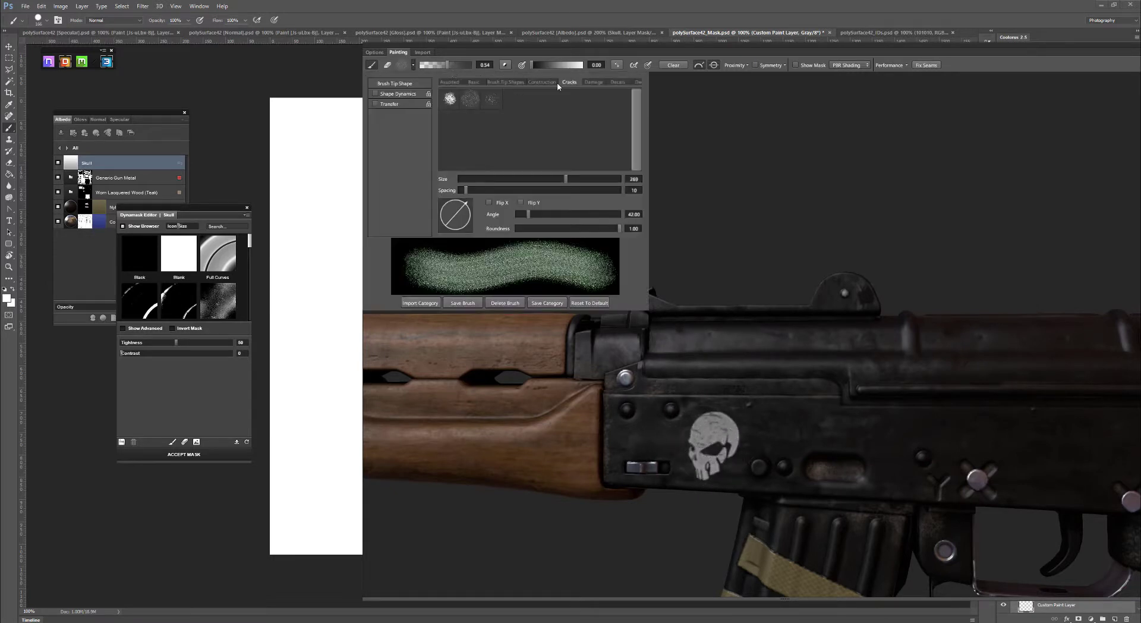
{"action": "left_click", "coordinate": [593, 82]}
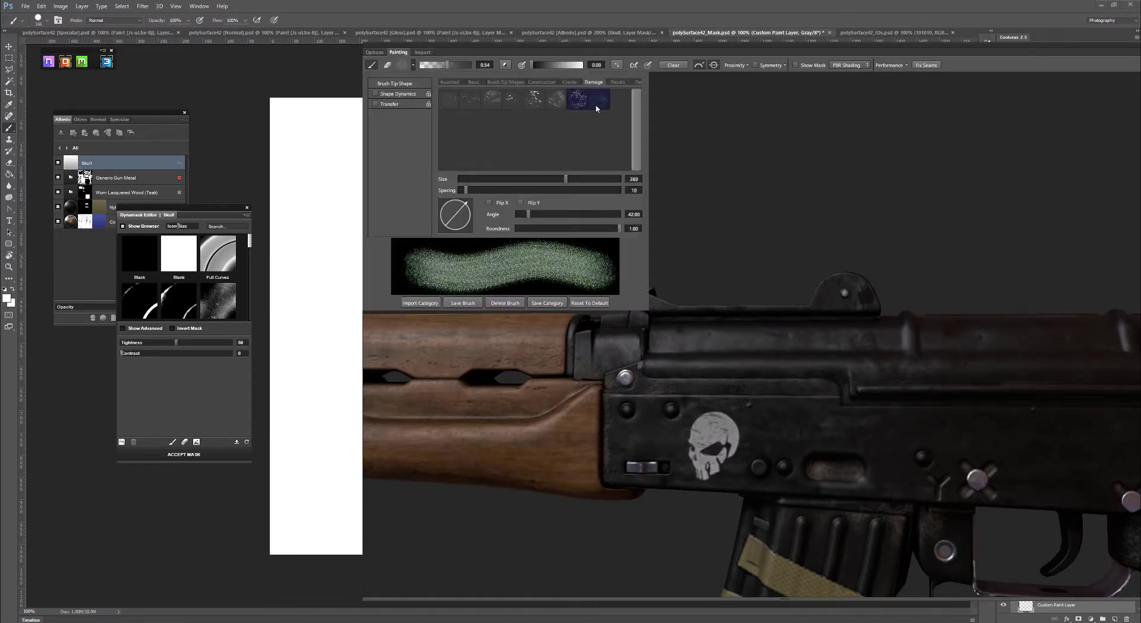
{"action": "left_click", "coordinate": [450, 100]}
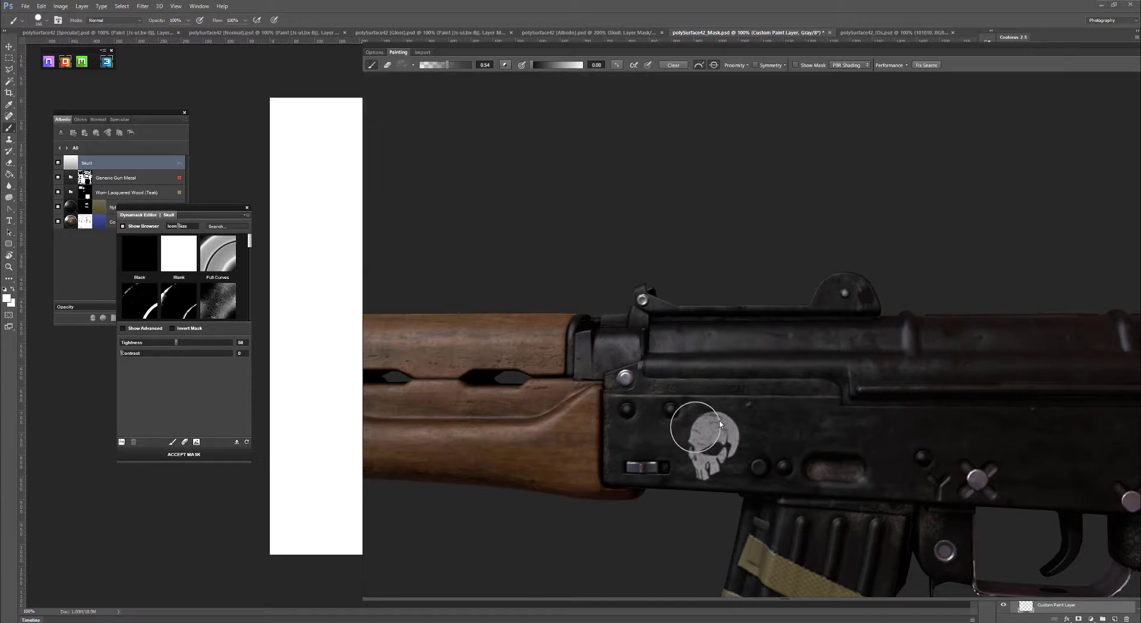
{"action": "key", "text": "x"}
{"action": "left_click_drag", "start_coordinate": [719, 445], "coordinate": [713, 440]}
Wear away the skull's upper and side edges by painting black into the mask with a smaller, speckled Dirt brush
{"action": "left_click", "coordinate": [414, 65]}
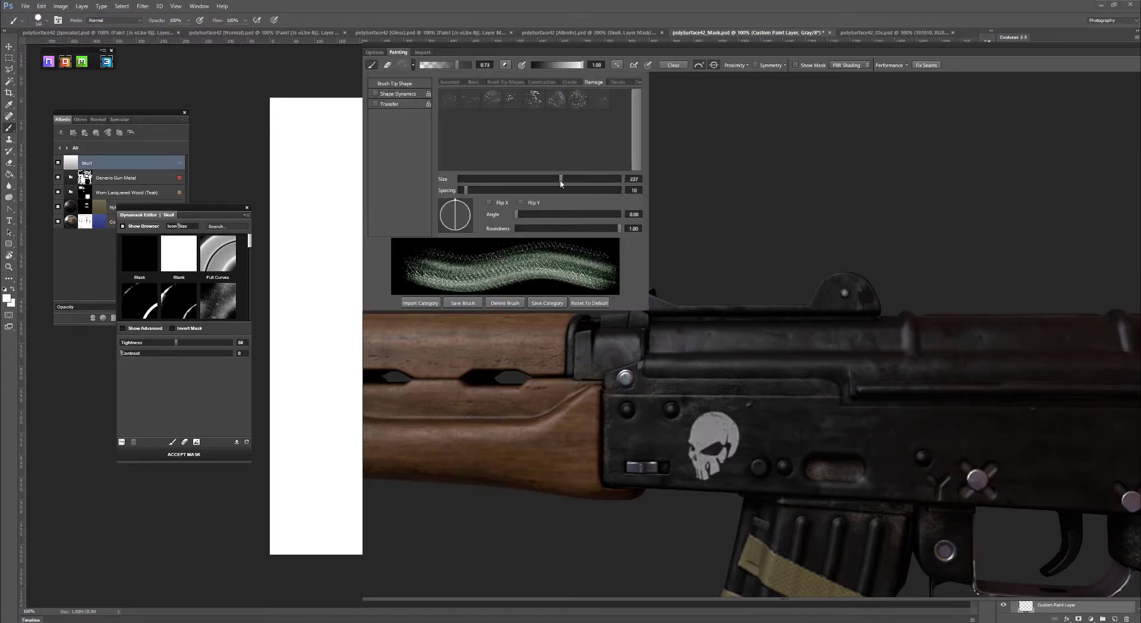
{"action": "scroll", "coordinate": [589, 84], "scroll_direction": "down", "scroll_amount": 2}
{"action": "left_click", "coordinate": [541, 84]}
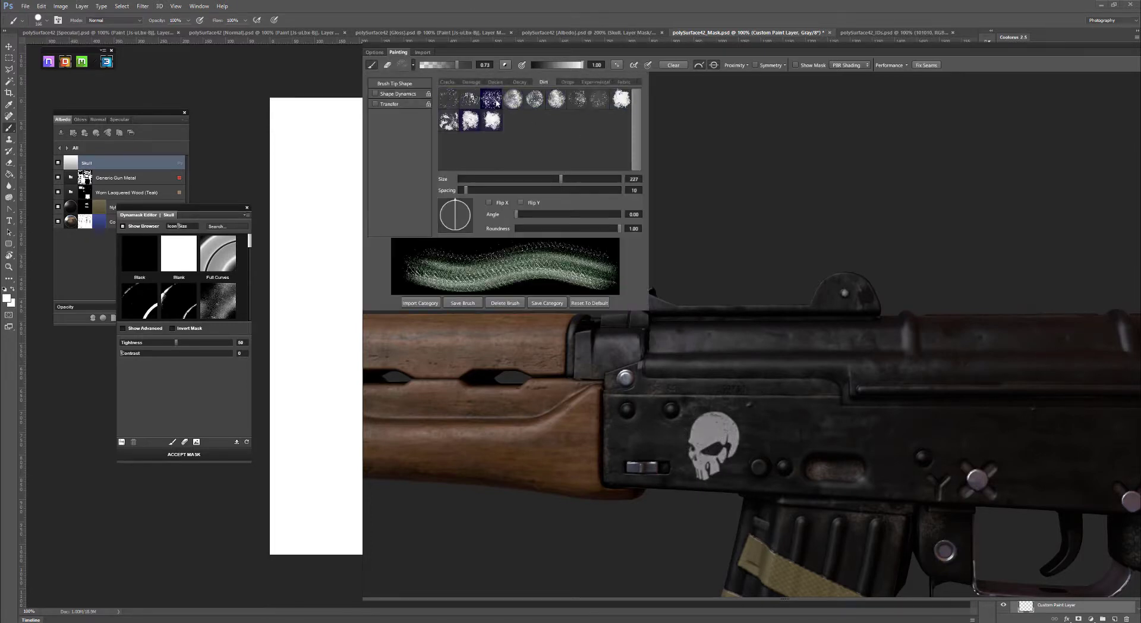
{"action": "left_click", "coordinate": [556, 142]}
{"action": "left_click", "coordinate": [717, 412]}
{"action": "key", "text": "x"}
{"action": "key", "text": "bracketleft"}
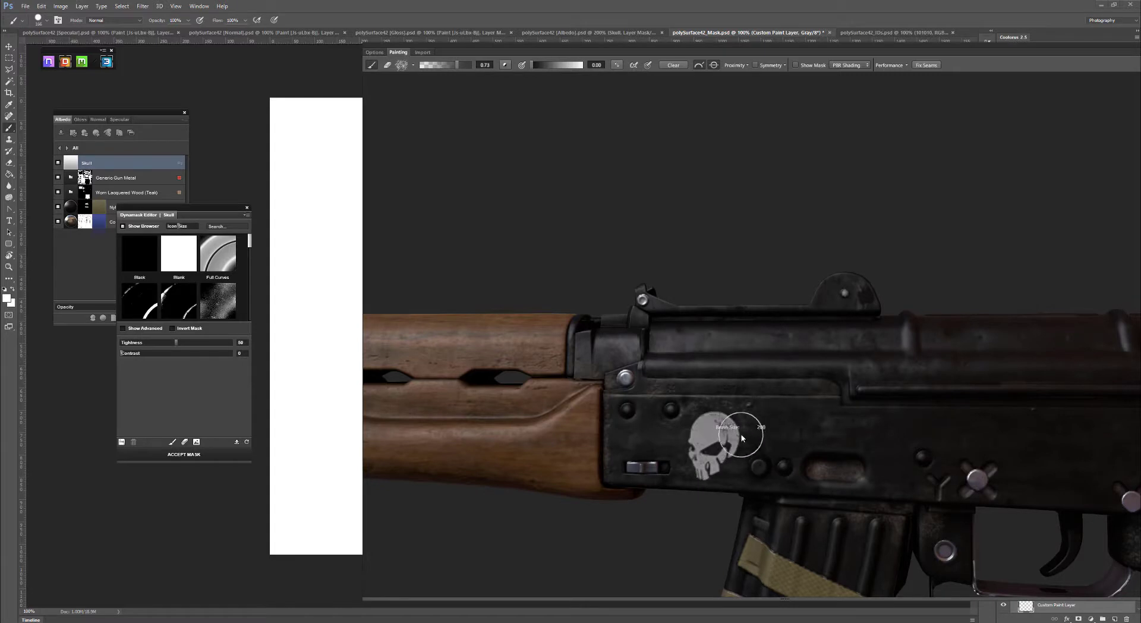
{"action": "mouse_move", "coordinate": [749, 431]}
{"action": "left_mouse_down"}
{"action": "mouse_move", "coordinate": [725, 412]}
{"action": "mouse_move", "coordinate": [685, 447]}
{"action": "left_mouse_up"}
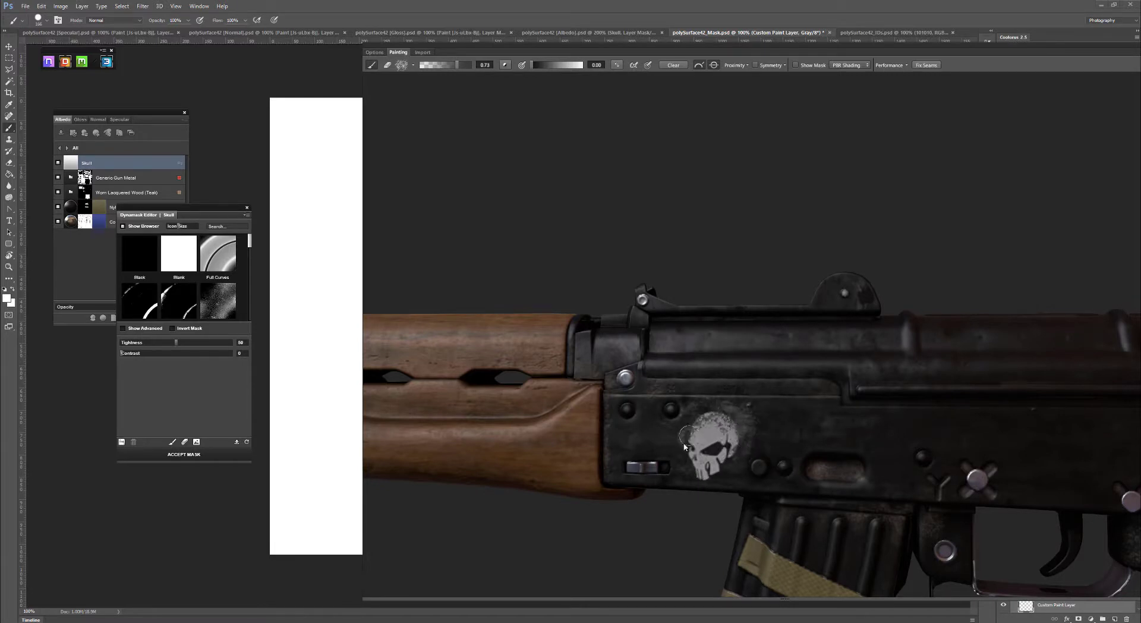
{"action": "mouse_move", "coordinate": [699, 485]}
{"action": "left_mouse_down"}
{"action": "mouse_move", "coordinate": [736, 476]}
{"action": "mouse_move", "coordinate": [694, 418]}
{"action": "mouse_move", "coordinate": [714, 417]}
{"action": "left_mouse_up"}
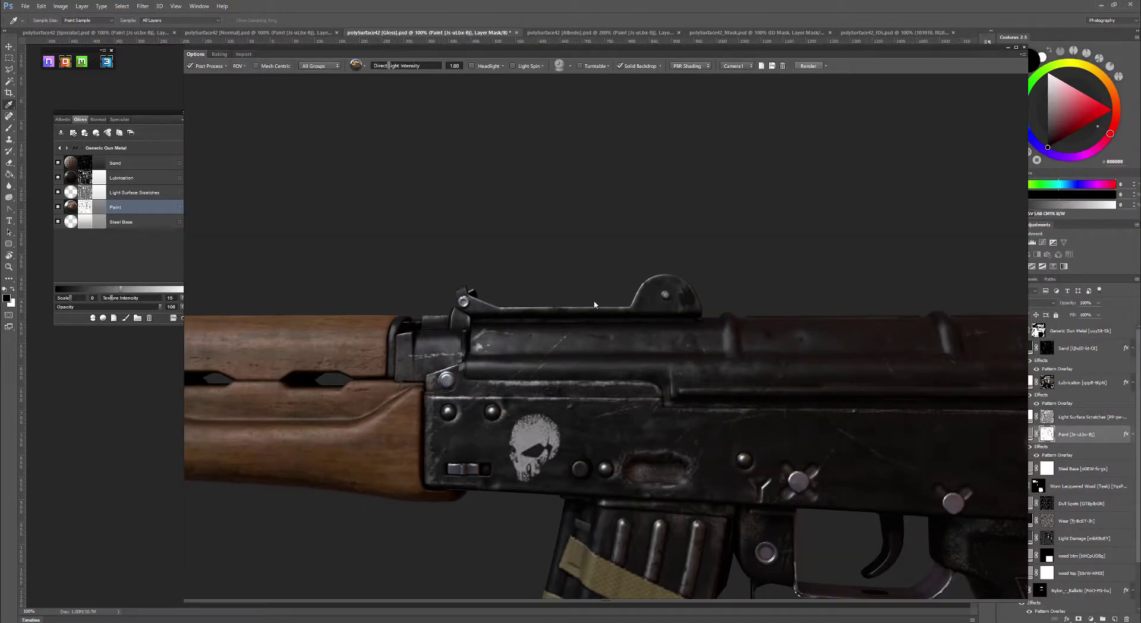
Switch to the Albedo map and set the Generic Gun Metal Paint layer's texture intensity to 5
{"action": "key", "text": "ctrl+Tab"}
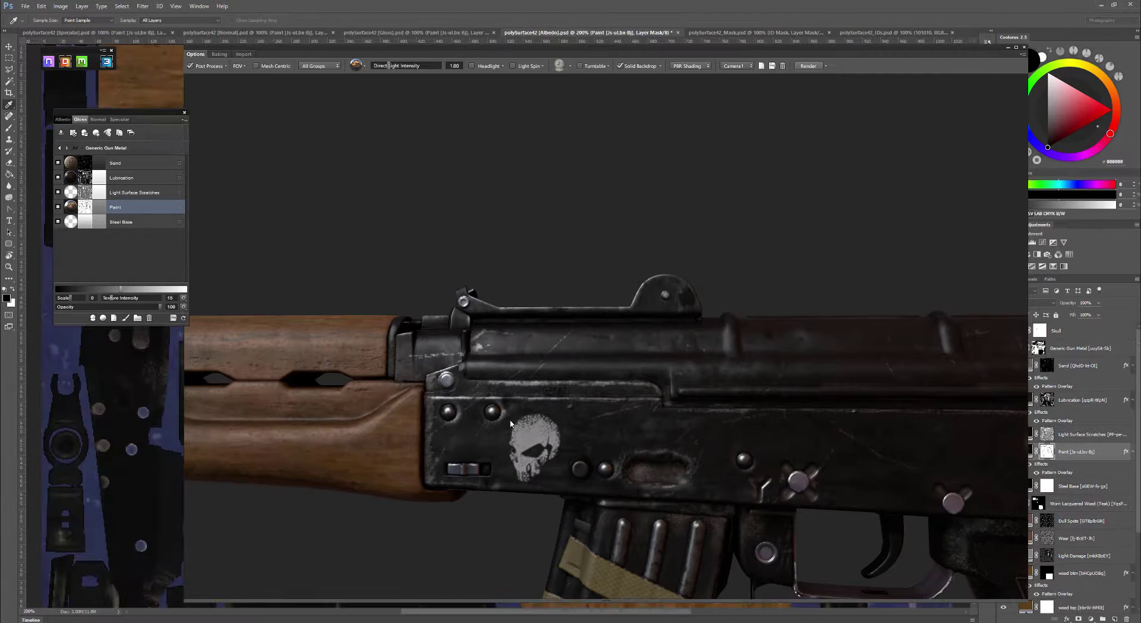
{"action": "type", "text": "5"}
{"action": "key", "text": "Return"}
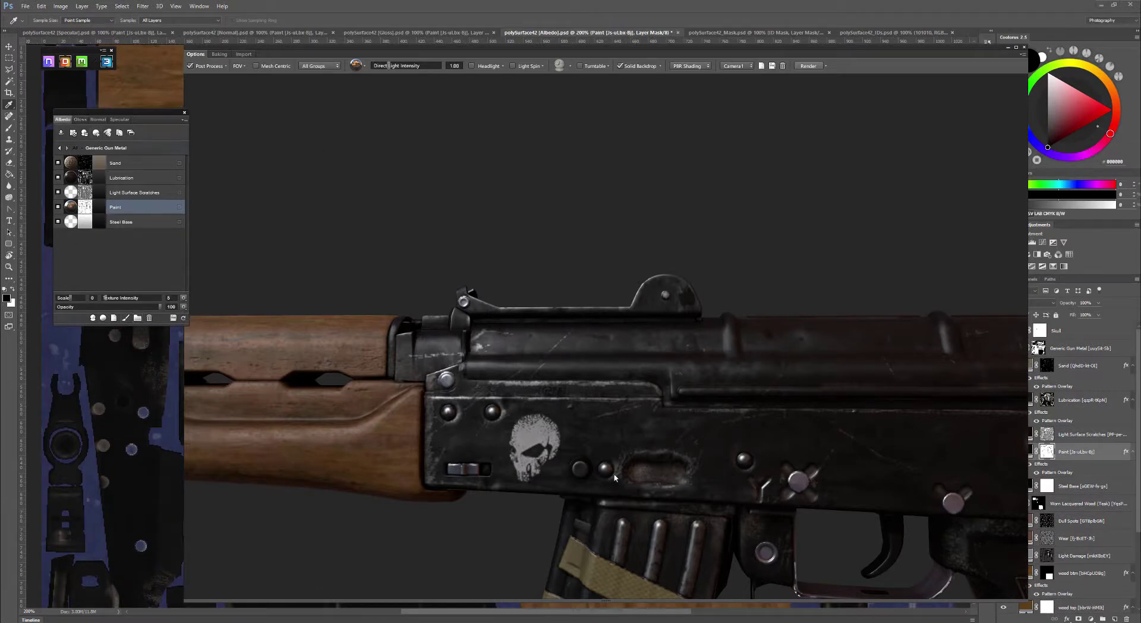
Examine the skull on the whole rifle and reduce the Skull layer's opacity to 55
{"action": "scroll", "coordinate": [654, 468], "scroll_direction": "down", "scroll_amount": 5}
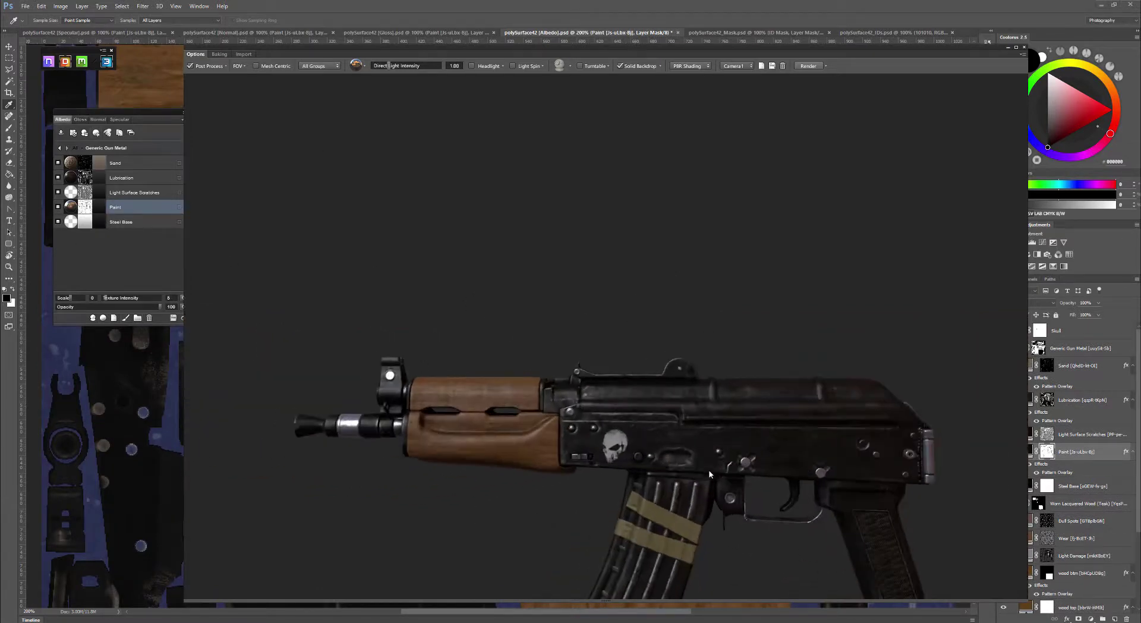
{"action": "scroll", "coordinate": [650, 475], "scroll_direction": "down", "scroll_amount": 2}
{"action": "middle_click_drag", "start_coordinate": [650, 476], "coordinate": [600, 440]}
{"action": "scroll", "coordinate": [600, 441], "scroll_direction": "up", "scroll_amount": 1}
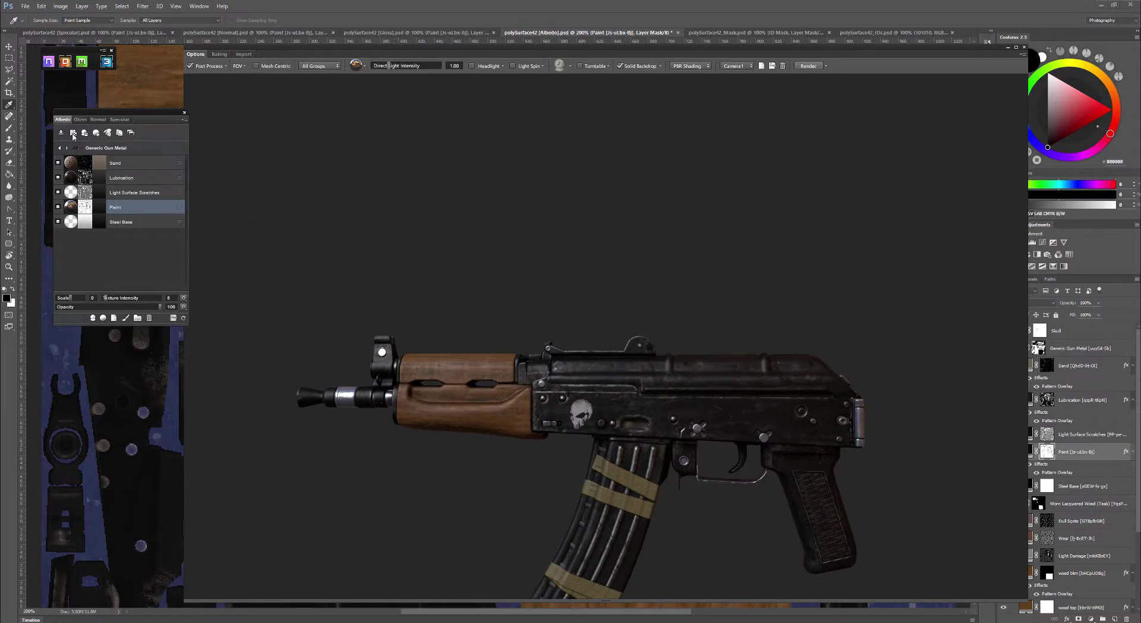
{"action": "left_click", "coordinate": [72, 149]}
{"action": "left_click", "coordinate": [85, 163]}
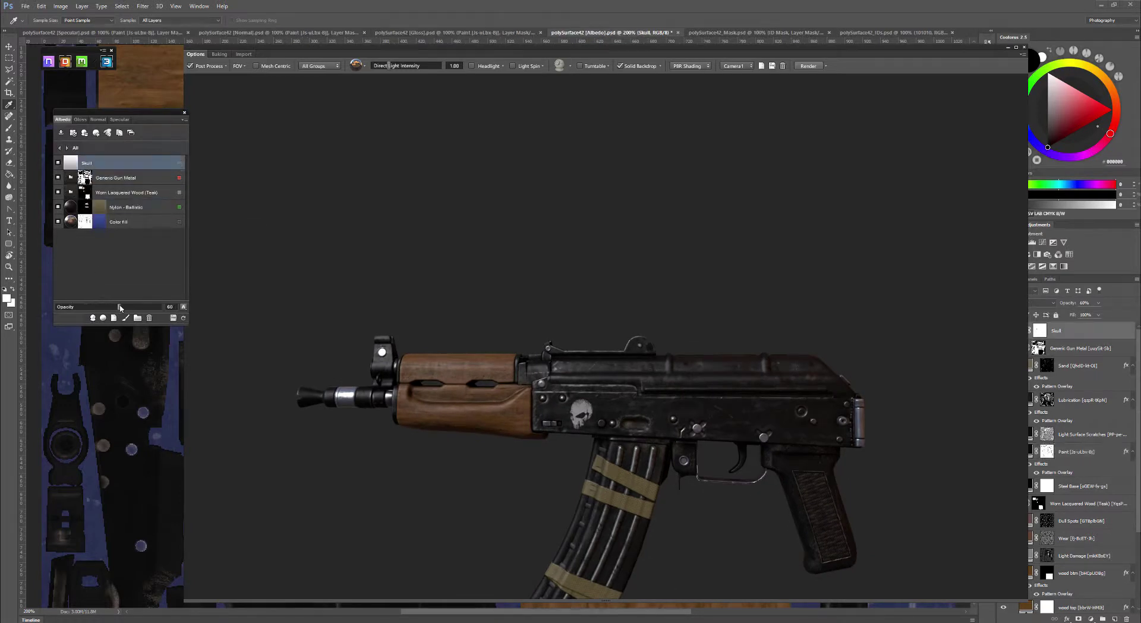
{"action": "left_click_drag", "start_coordinate": [119, 306], "coordinate": [112, 308]}
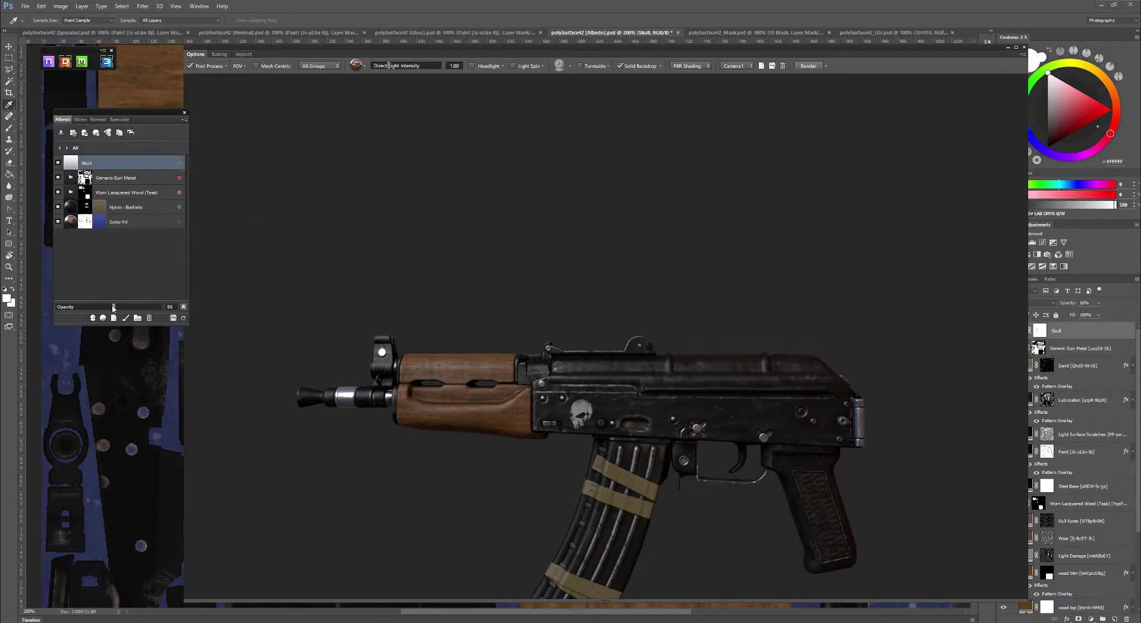